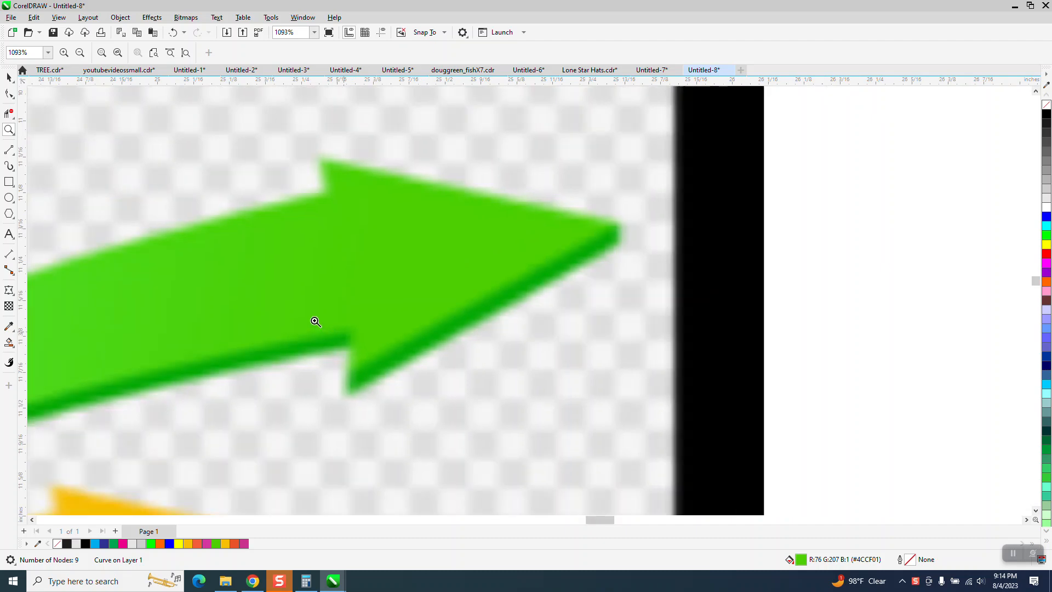
Apply a block shadow about 0.094 inches deep at about 263 degrees to the green arrow.
click(9, 78)
click(551, 230)
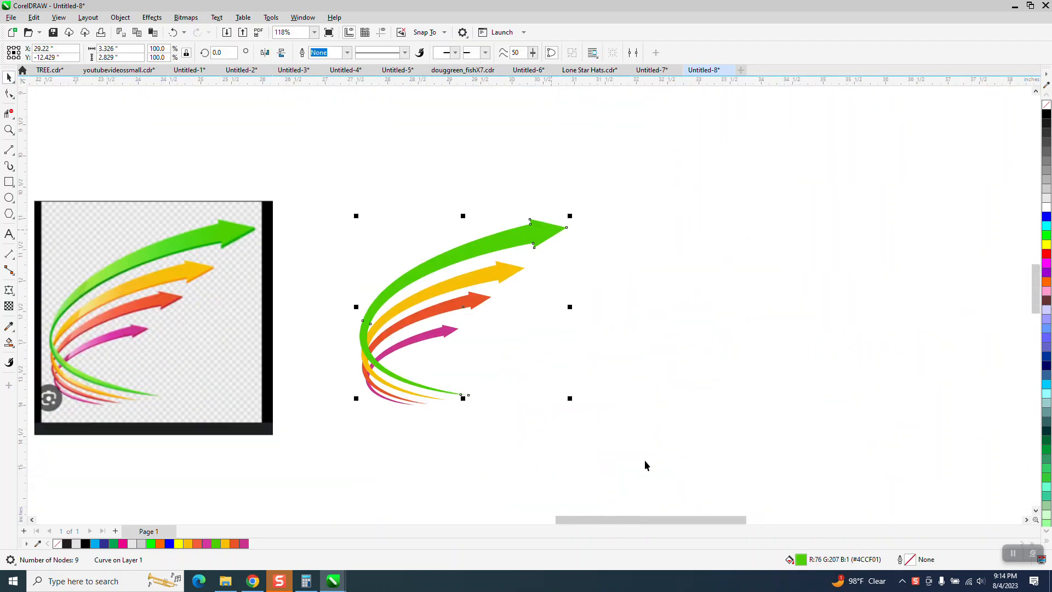
click(15, 295)
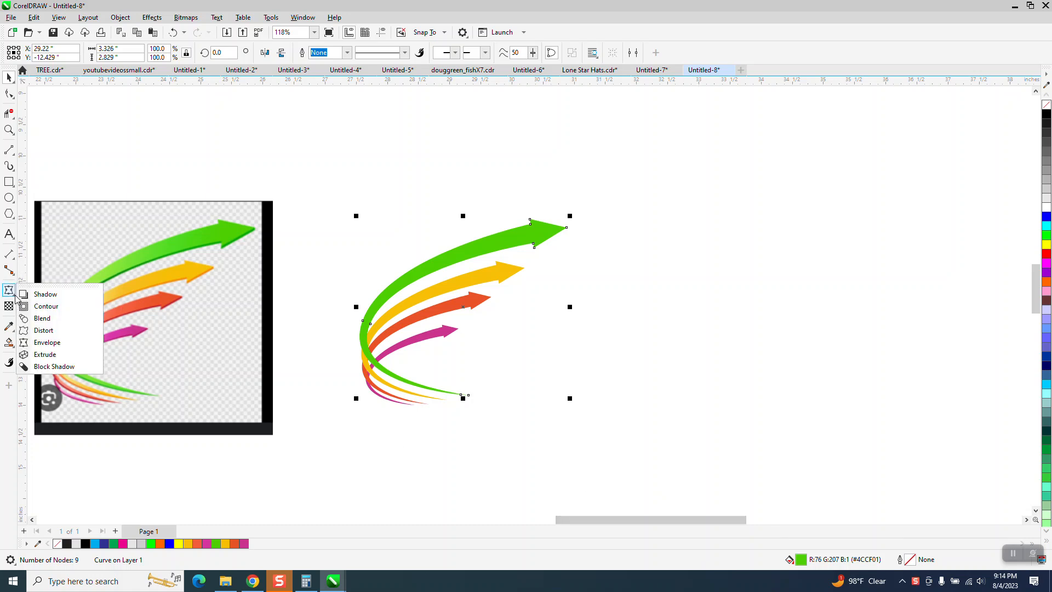
click(16, 296)
click(14, 294)
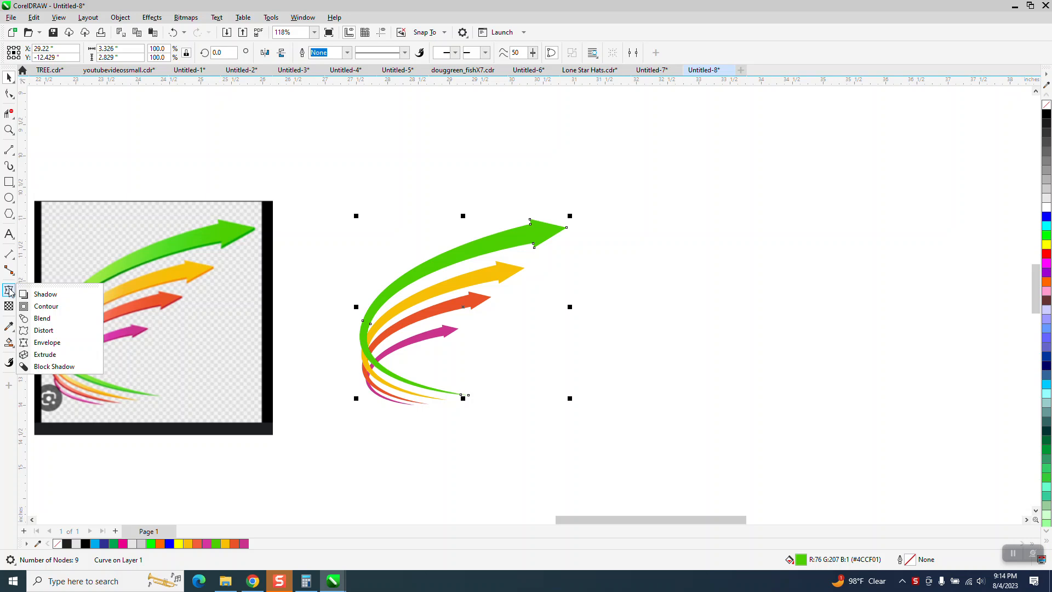
click(55, 367)
drag(510, 240, 460, 307)
Reduce the green arrow's block shadow to about 0.021 inches deep and redirect it to about 307 degrees.
key(z)
drag(437, 203, 661, 320)
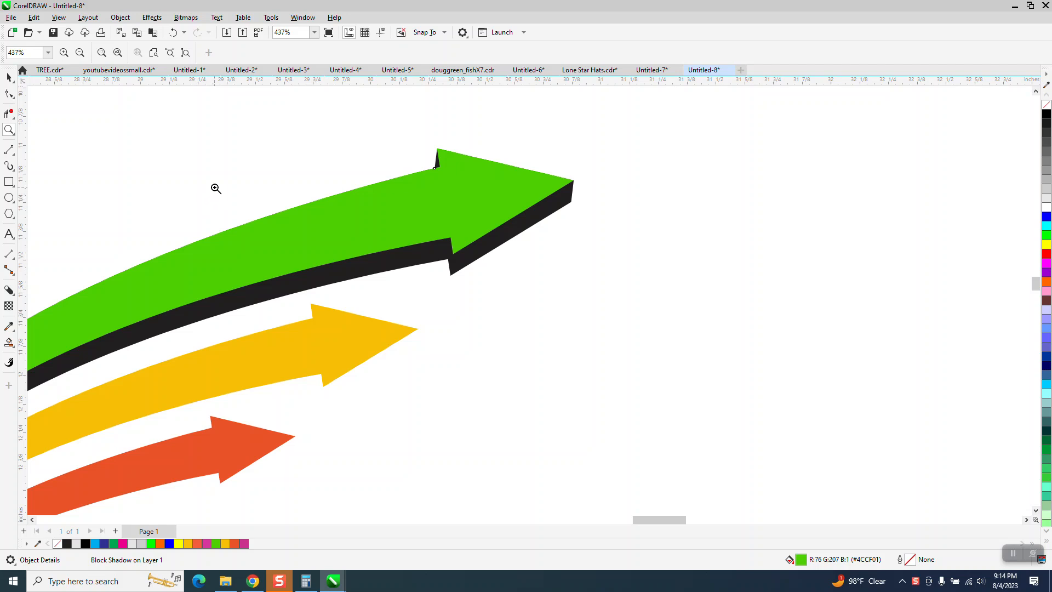
click(10, 79)
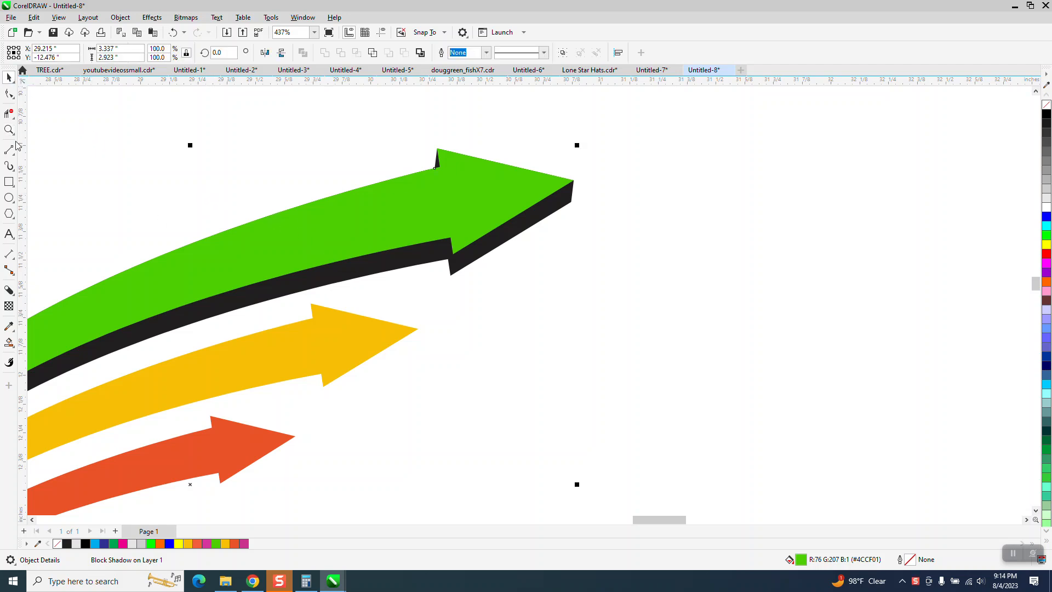
click(9, 291)
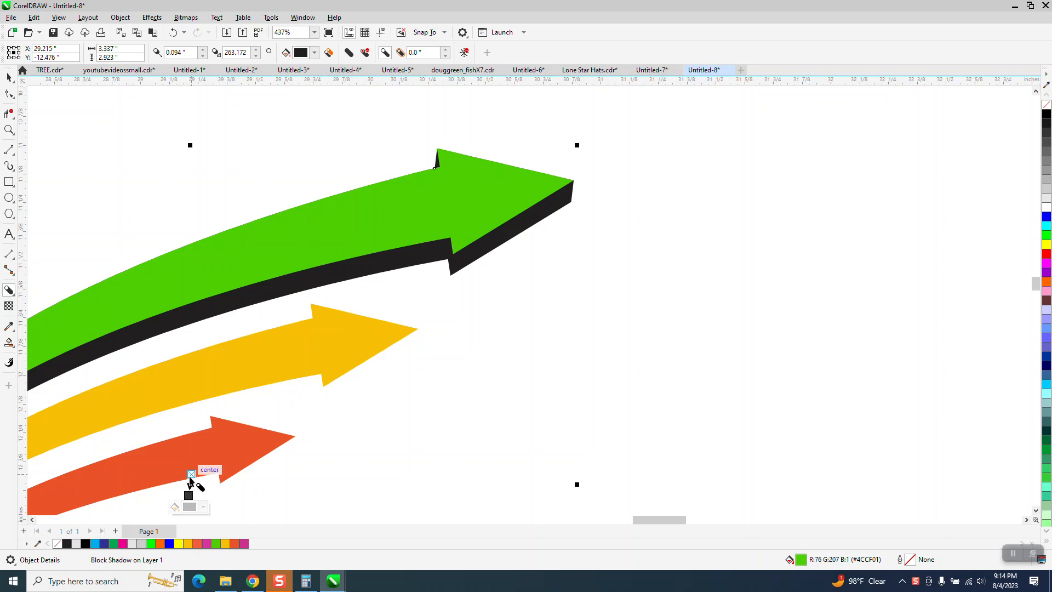
mouse_move(189, 494)
mouse_down()
mouse_move(195, 463)
mouse_move(195, 479)
mouse_up()
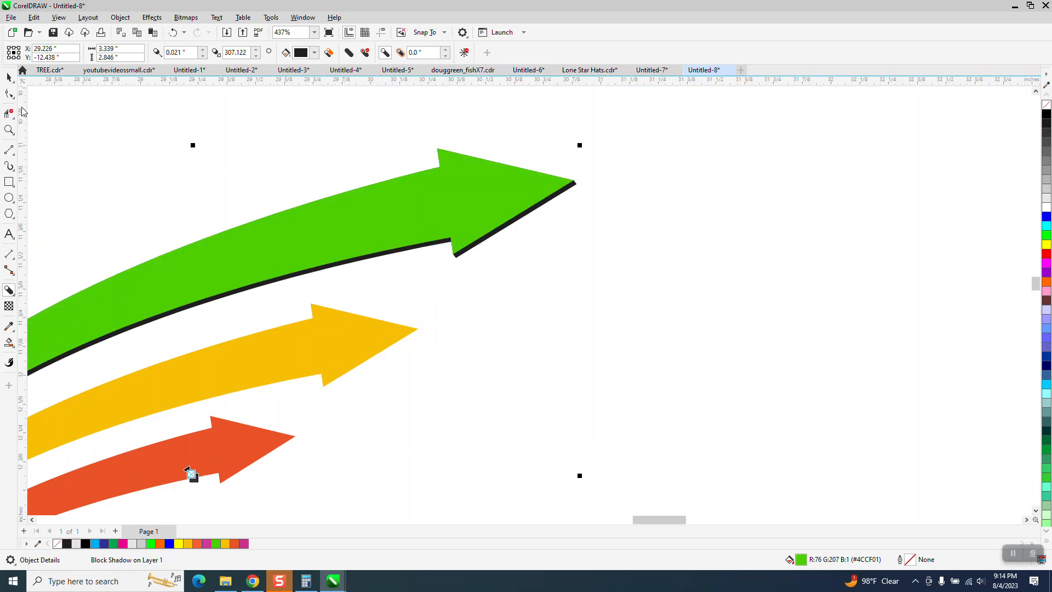
Break the green arrow's block shadow apart and select the separated black shadow shape.
key(space)
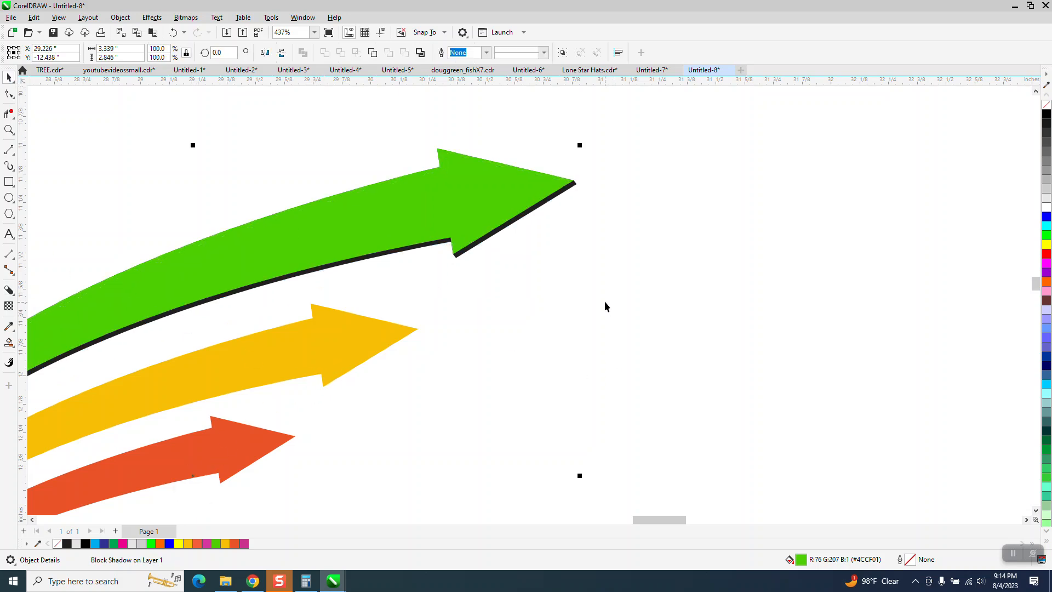
click(120, 17)
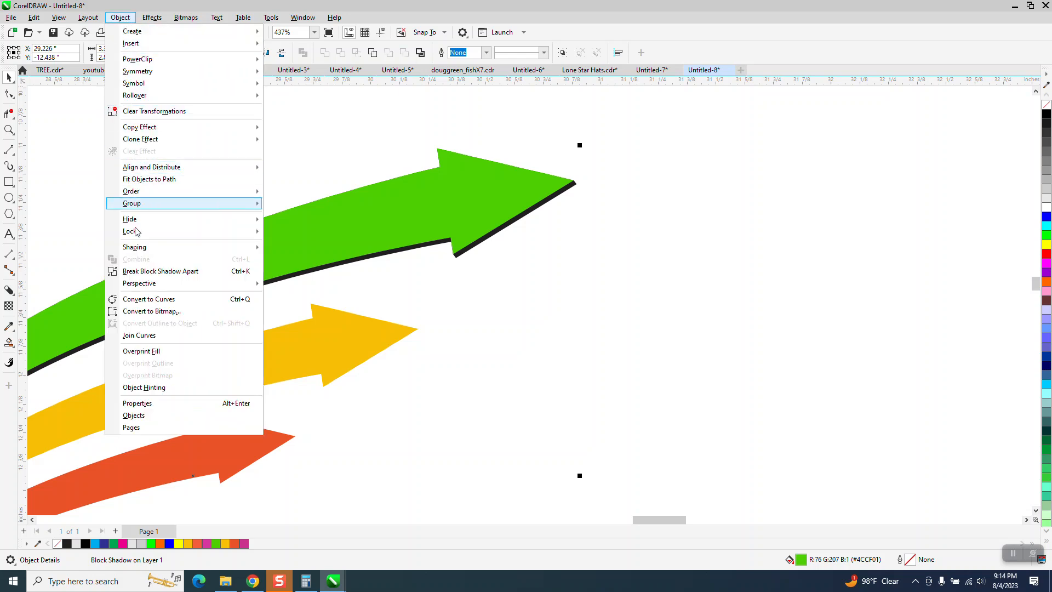
click(164, 271)
click(527, 349)
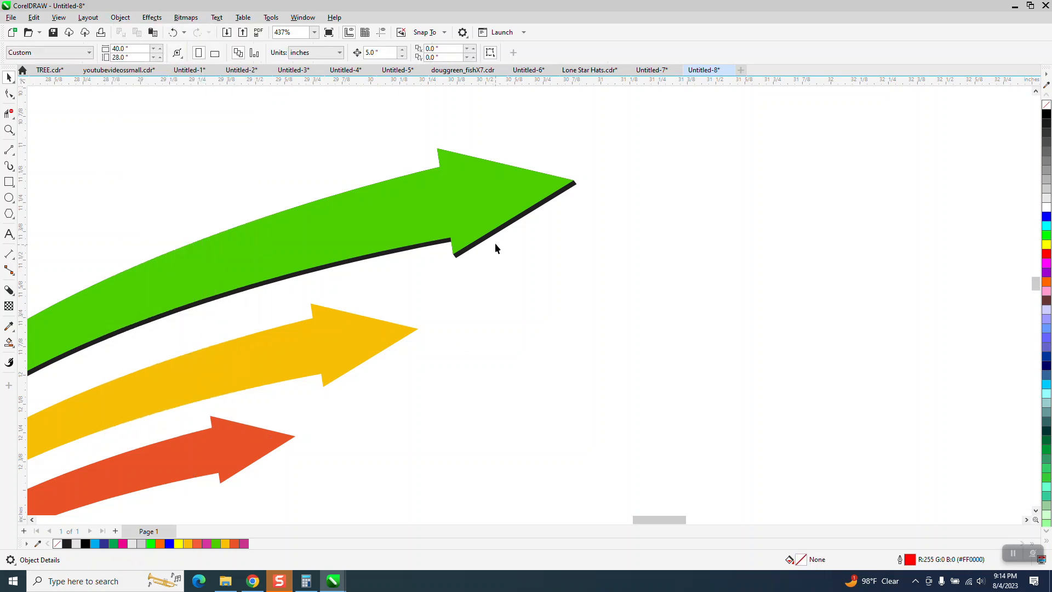
click(490, 240)
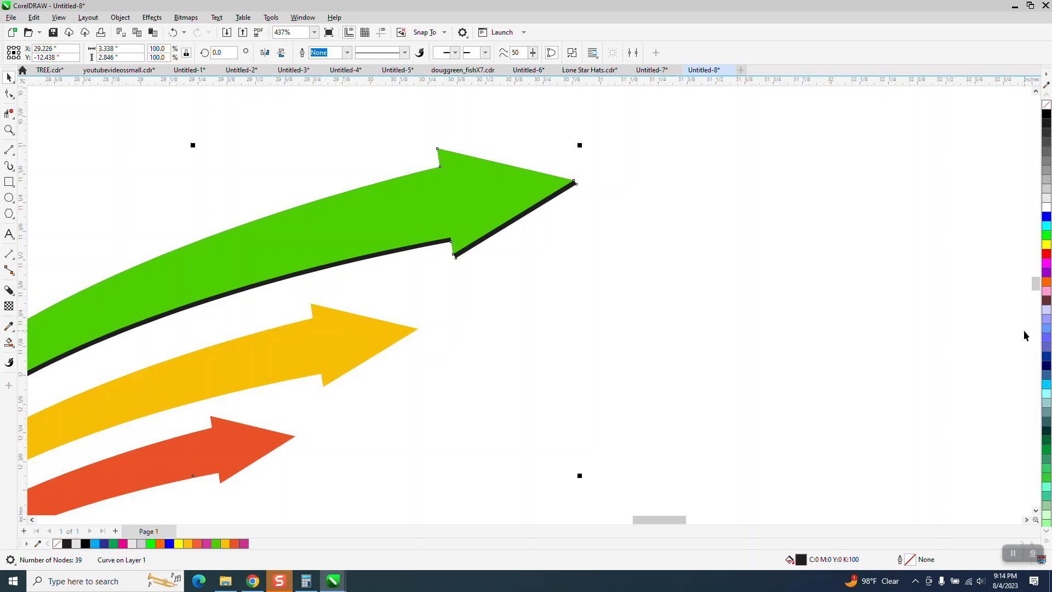
Try to tint the separated black shadow by mixing bright green into its fill in small increments.
ctrl+right_click(1046, 238)
ctrl+right_click(1046, 237)
ctrl+right_click(1046, 237)
ctrl+right_click(1046, 238)
ctrl+right_click(1046, 237)
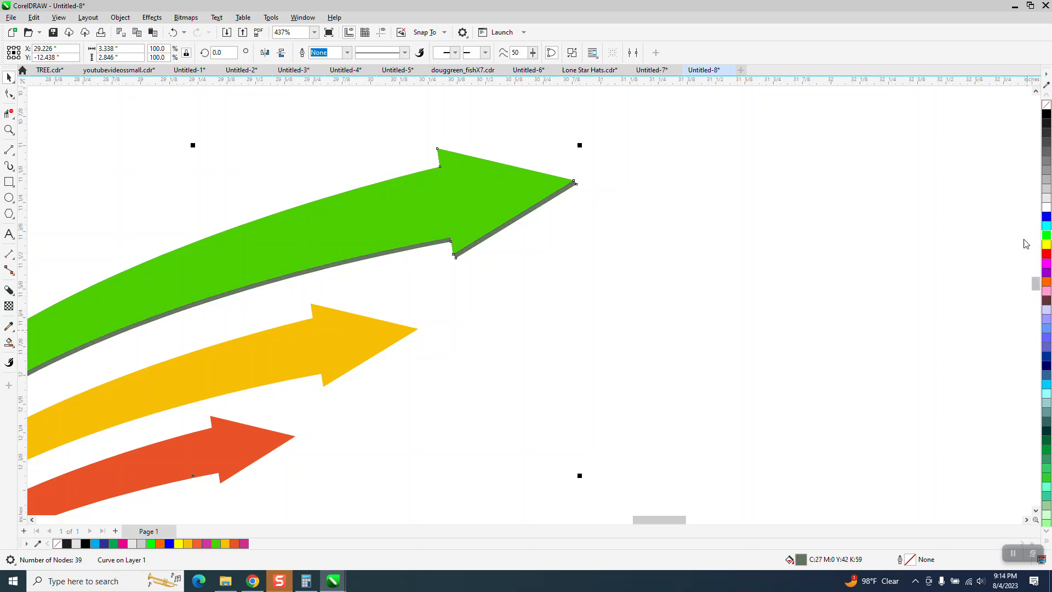
click(9, 130)
drag(406, 193, 628, 310)
click(9, 77)
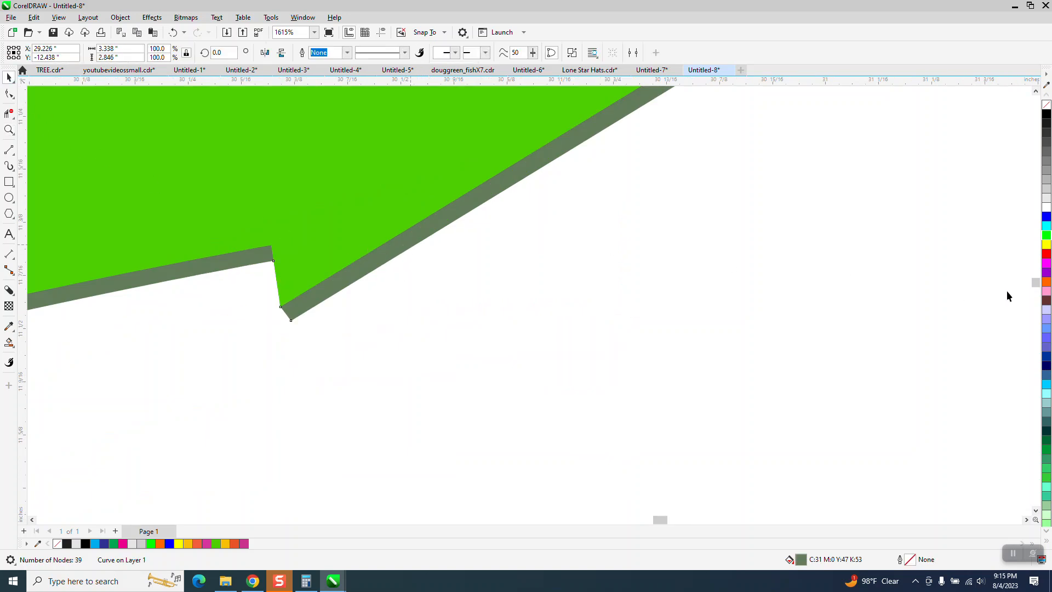
Fill the green arrow's shadow with bright green and darken it with black to #00A700.
click(1046, 236)
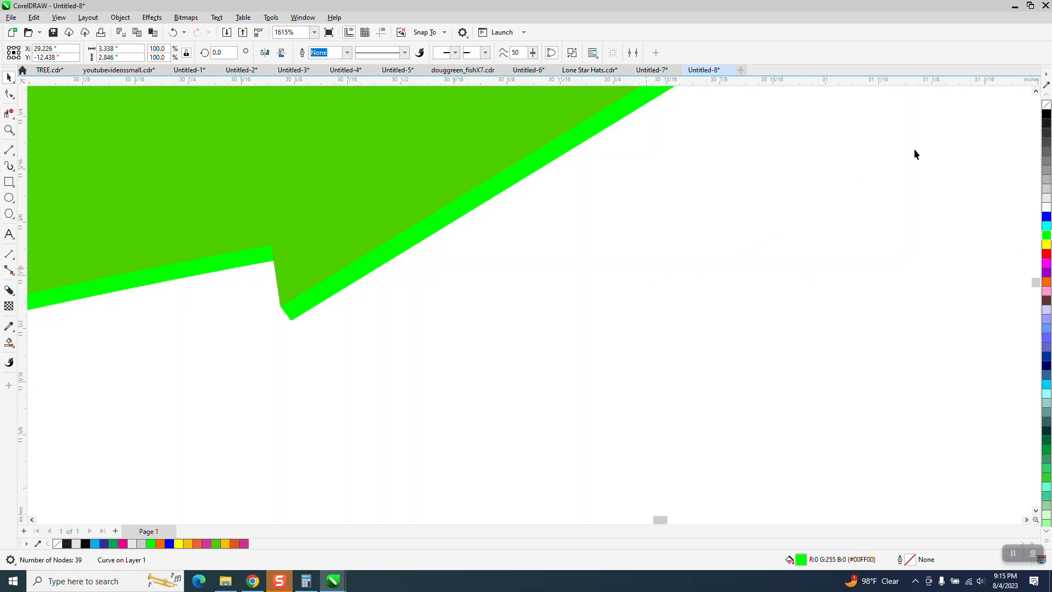
ctrl+click(1048, 114)
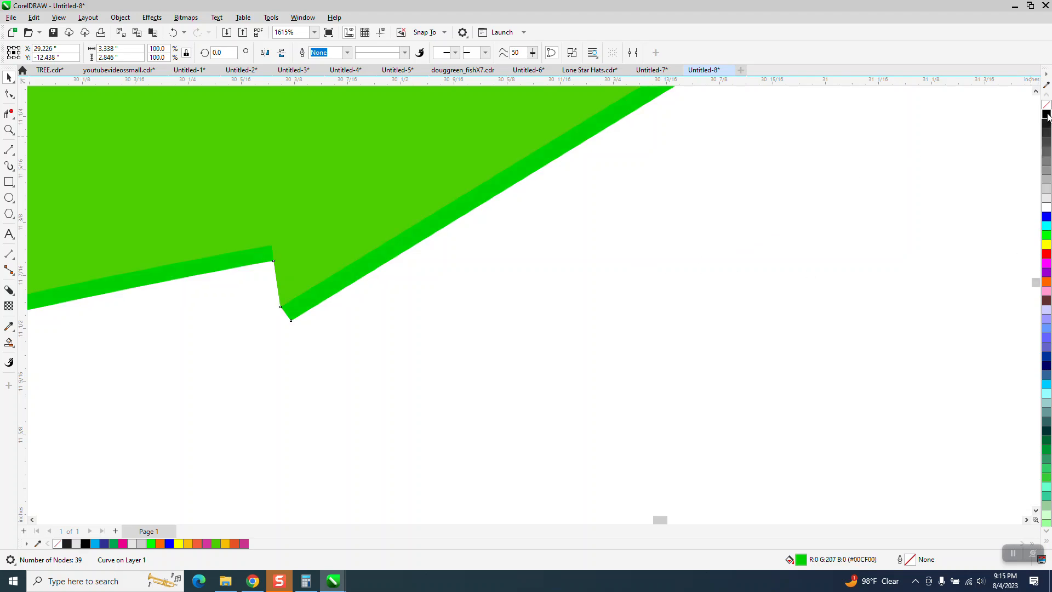
ctrl+click(1047, 114)
ctrl+click(1048, 114)
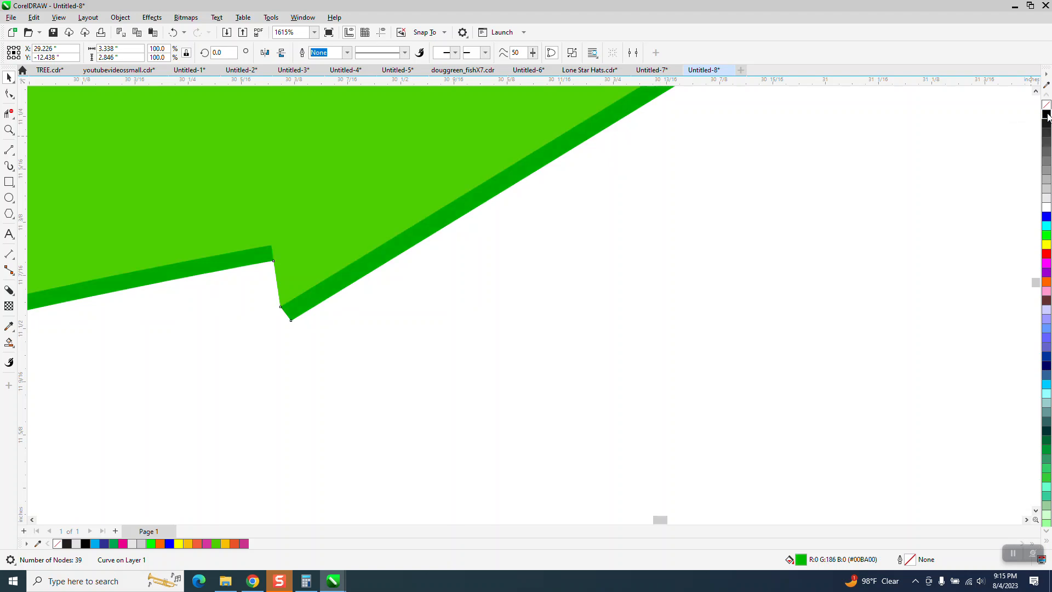
Move the shadow's outer node at the green arrow's tip inward so it sits directly beneath the tip.
scroll(476, 311, down, 3)
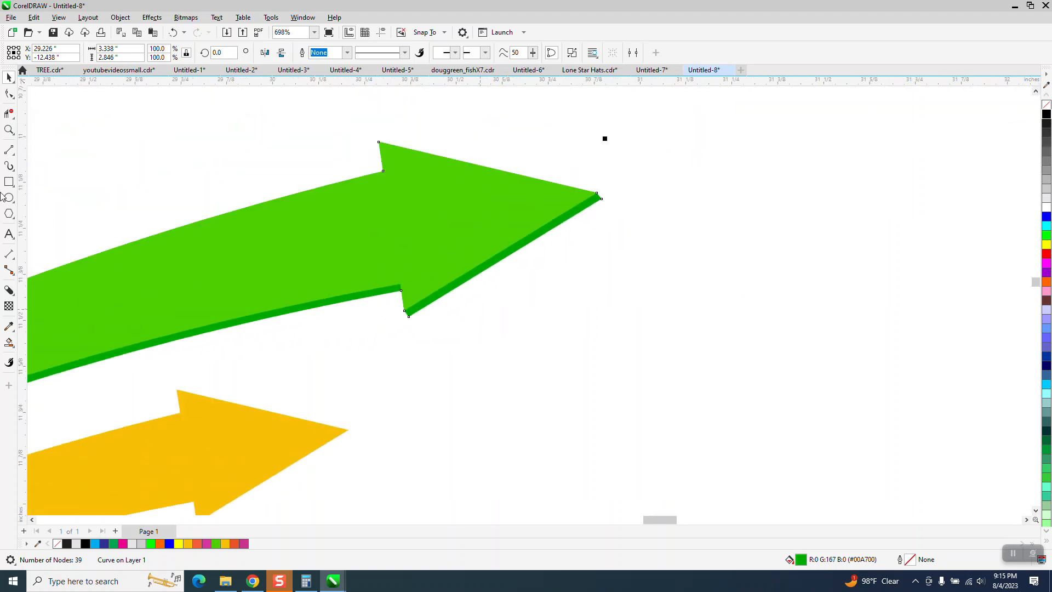
click(9, 130)
drag(562, 176, 669, 255)
click(9, 93)
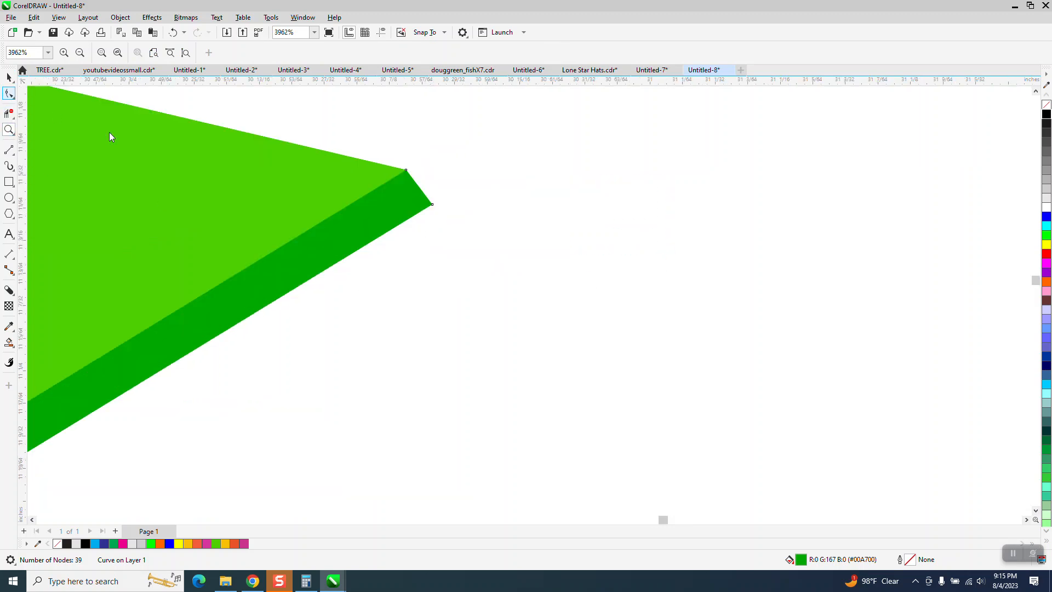
drag(433, 205, 404, 206)
Move the shadow's outer node at the green arrowhead's lower barb so it continues the line of the barb's edge.
scroll(516, 265, down, 2)
scroll(498, 136, down, 8)
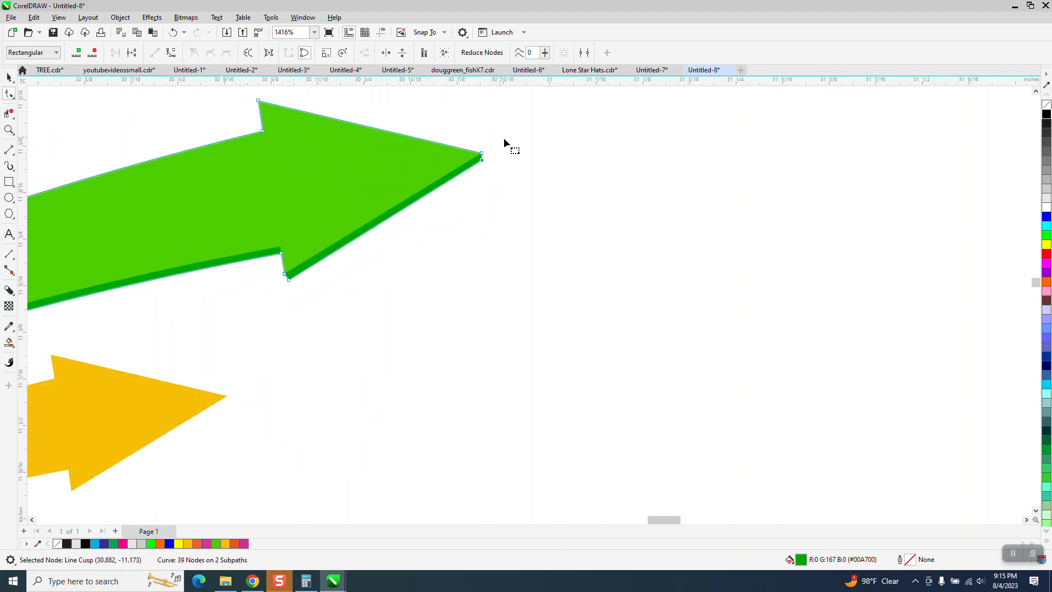
scroll(540, 159, down, 1)
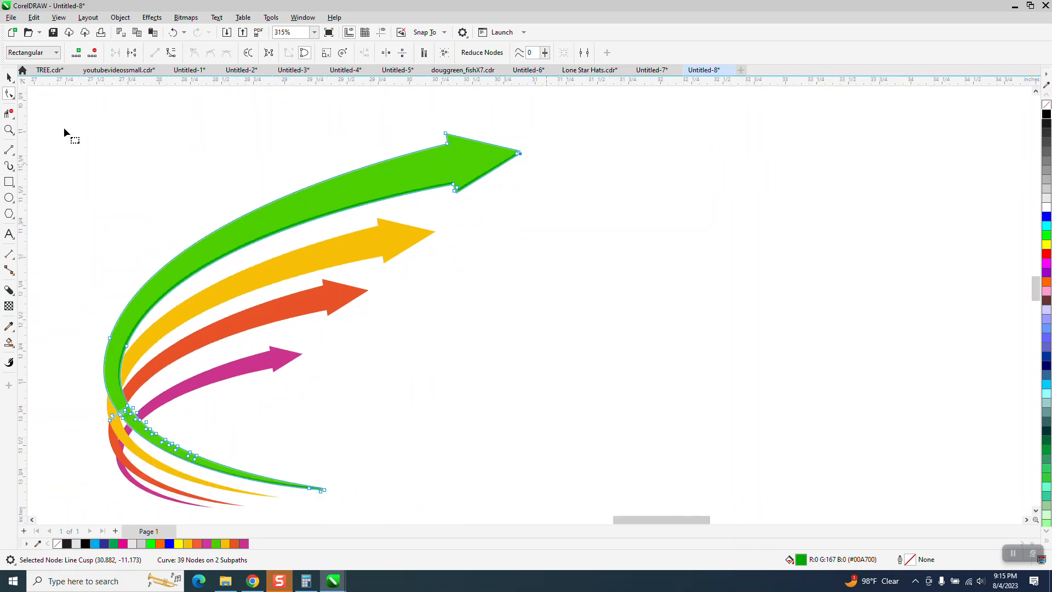
click(9, 77)
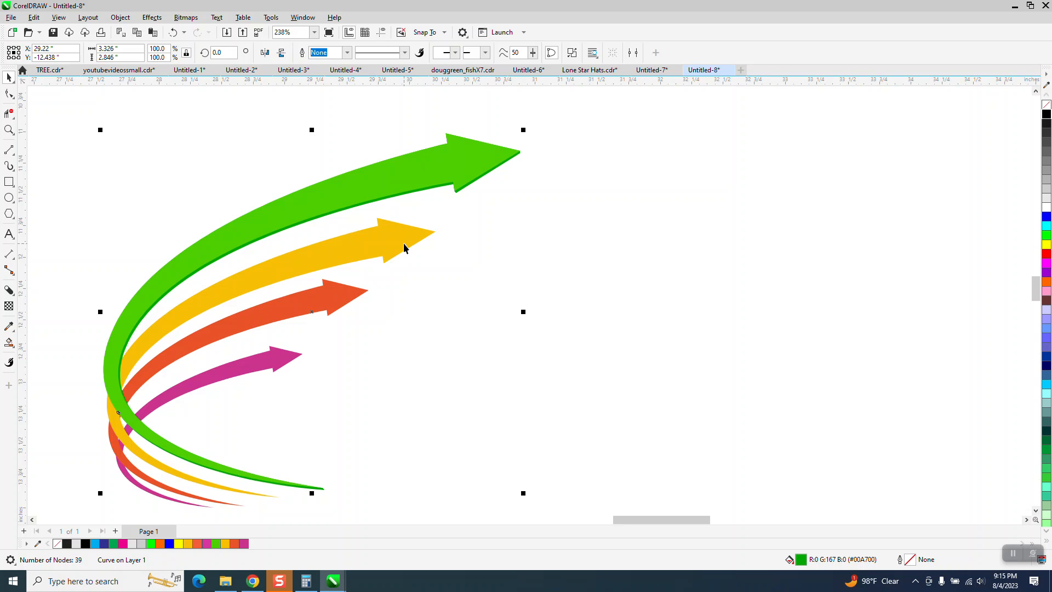
click(9, 130)
drag(424, 143, 568, 250)
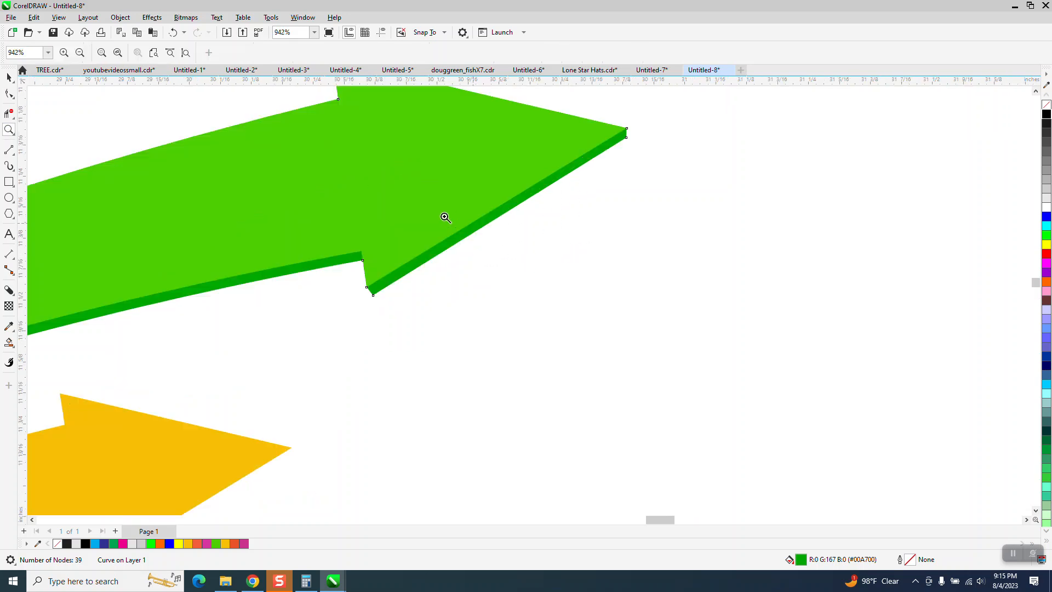
scroll(453, 218, down, 1)
drag(473, 308, 472, 307)
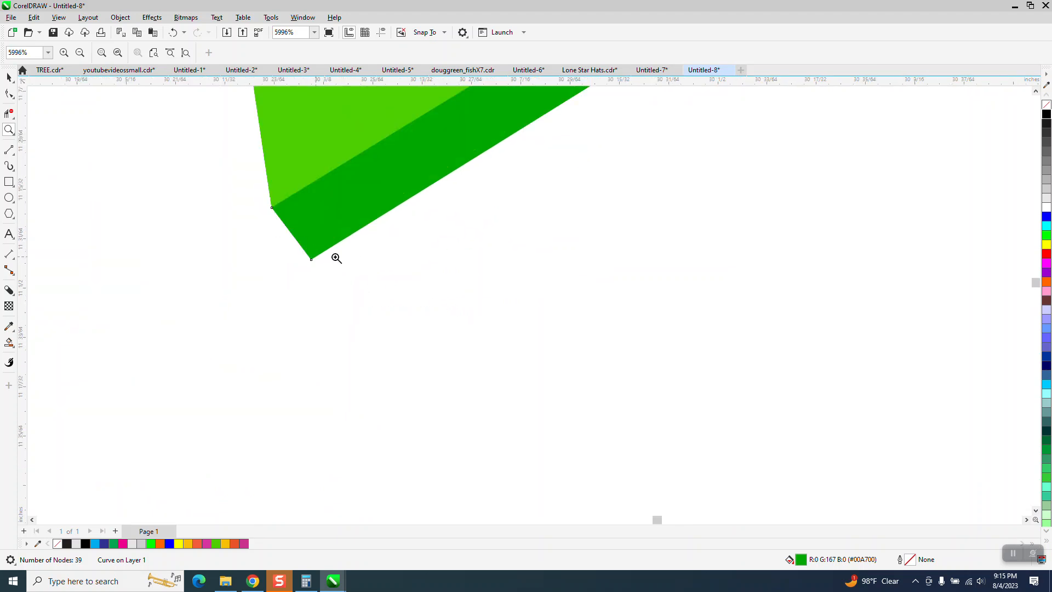
scroll(356, 269, down, 2)
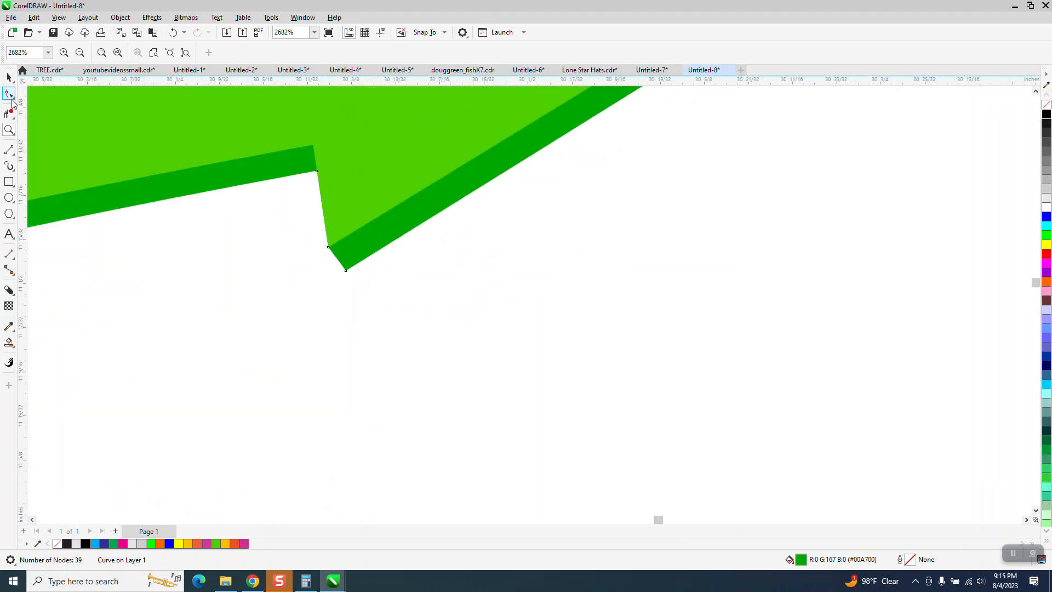
click(11, 98)
drag(347, 270, 332, 277)
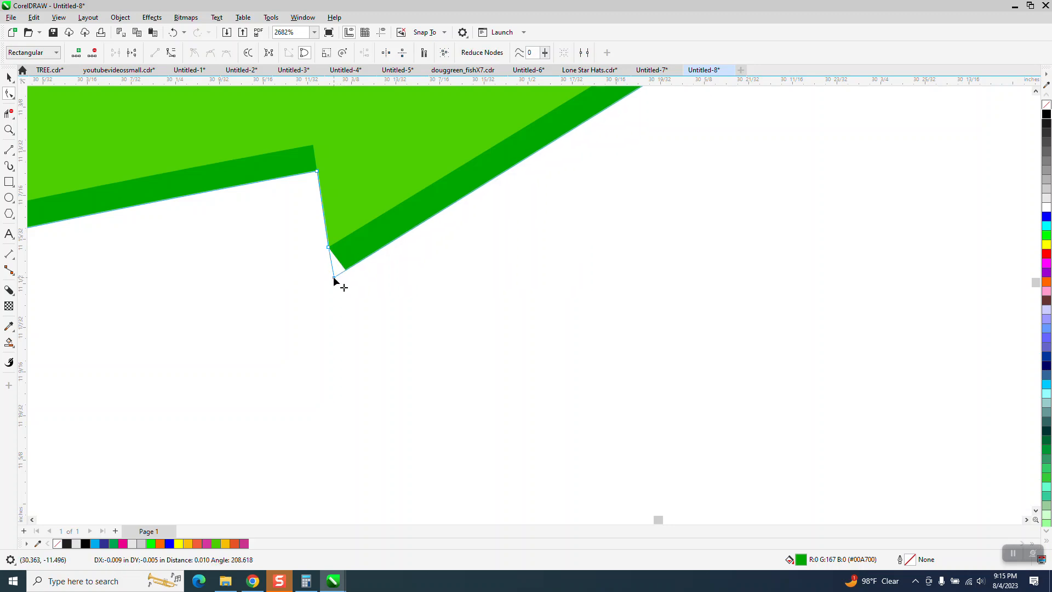
Apply a block shadow about 0.031 inches deep at about 250 degrees to the yellow arrow.
scroll(364, 298, down, 4)
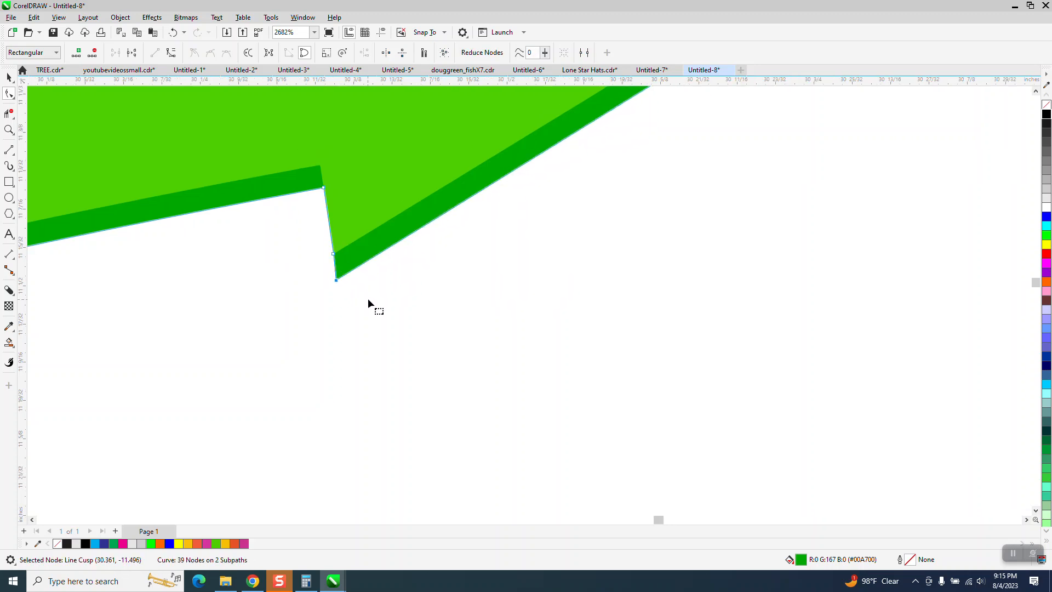
scroll(377, 277, down, 2)
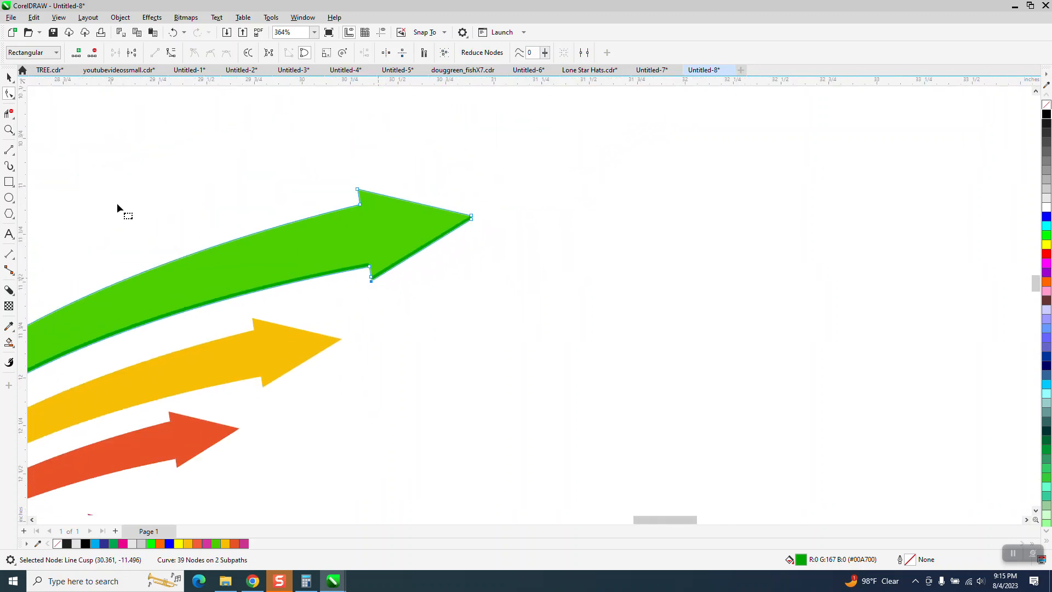
click(9, 77)
click(273, 338)
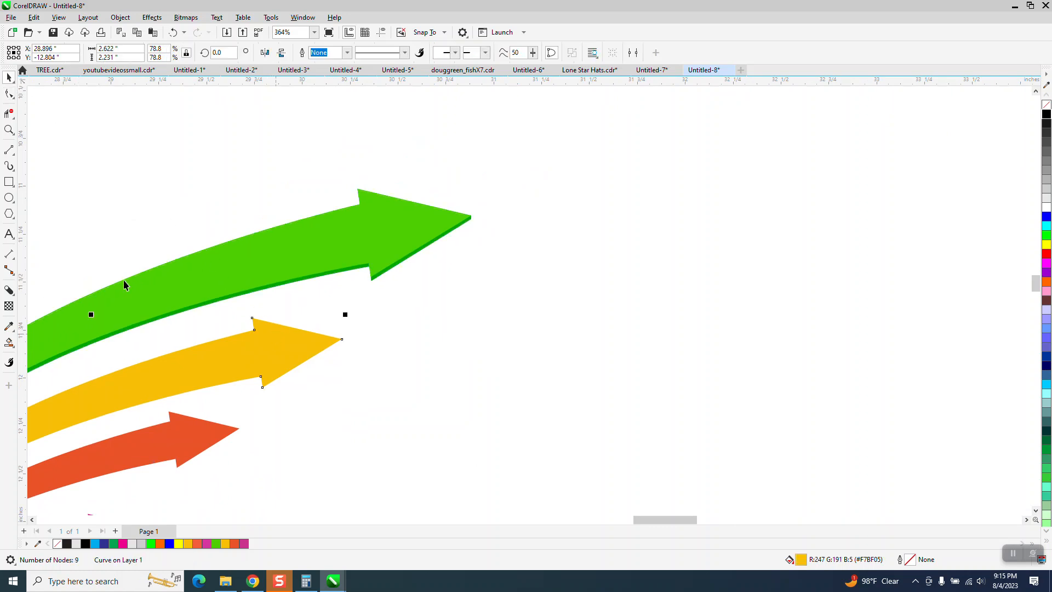
click(9, 290)
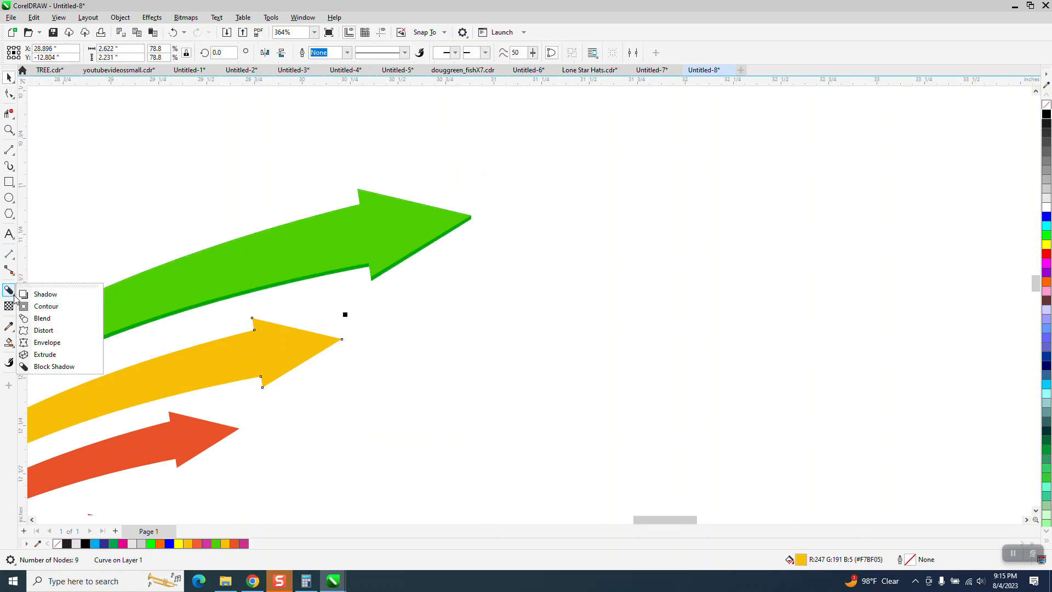
click(53, 366)
drag(281, 356, 88, 469)
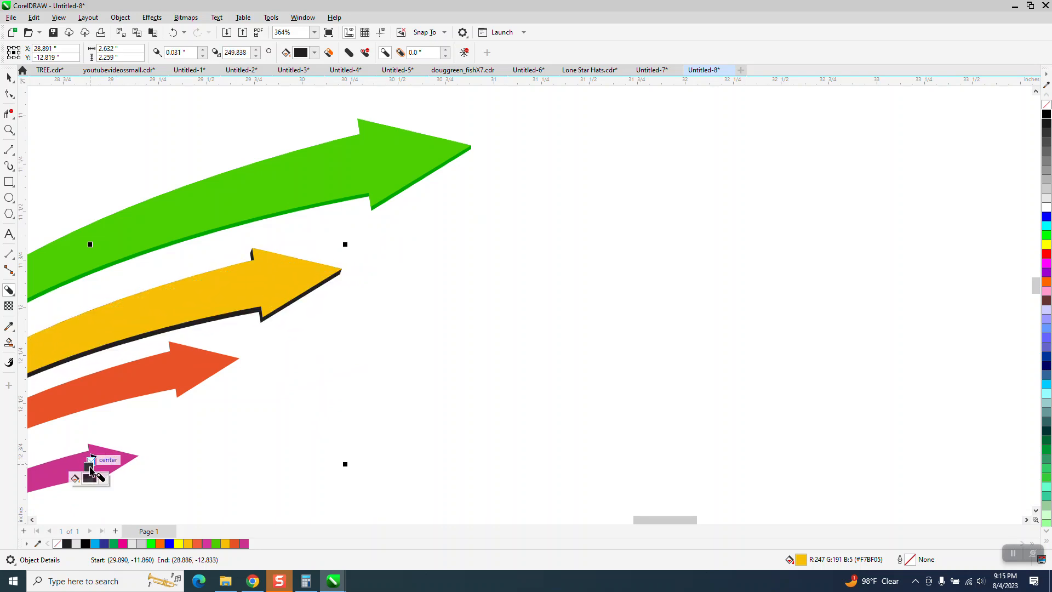
click(9, 130)
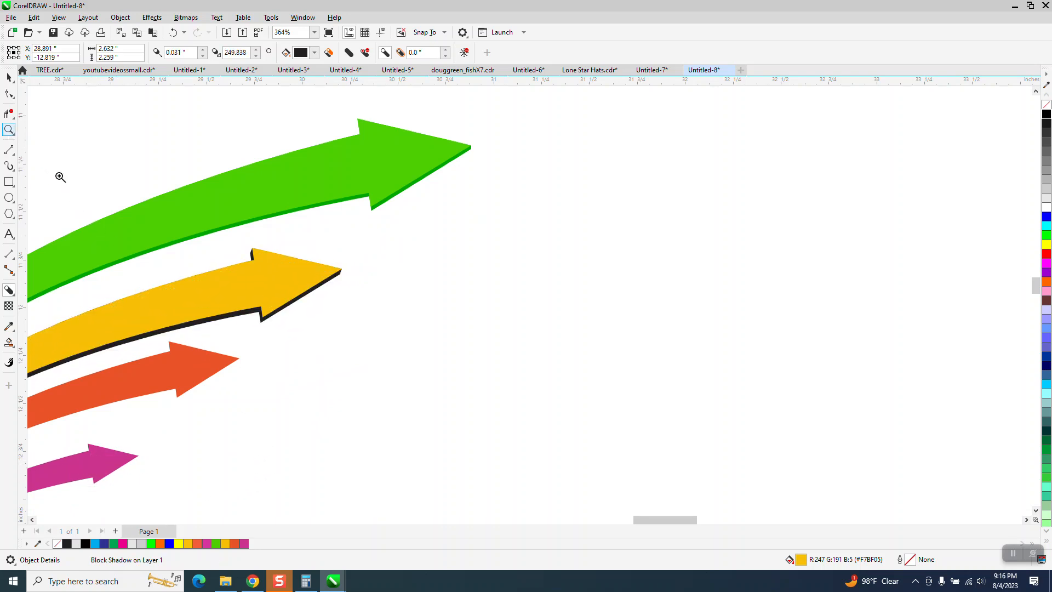
drag(228, 242, 444, 357)
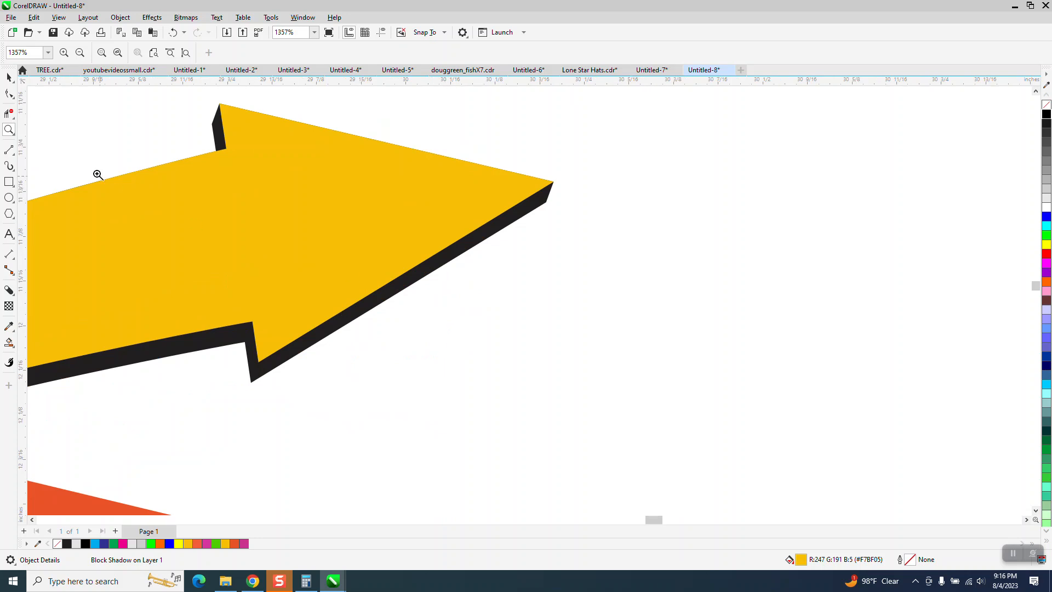
click(8, 77)
scroll(335, 390, down, 1)
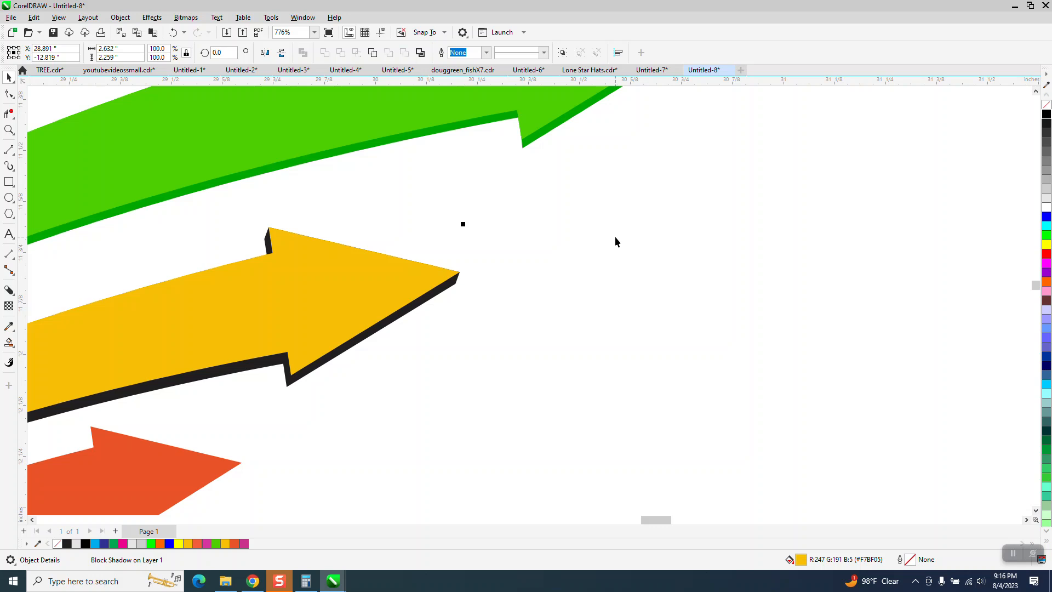
click(120, 17)
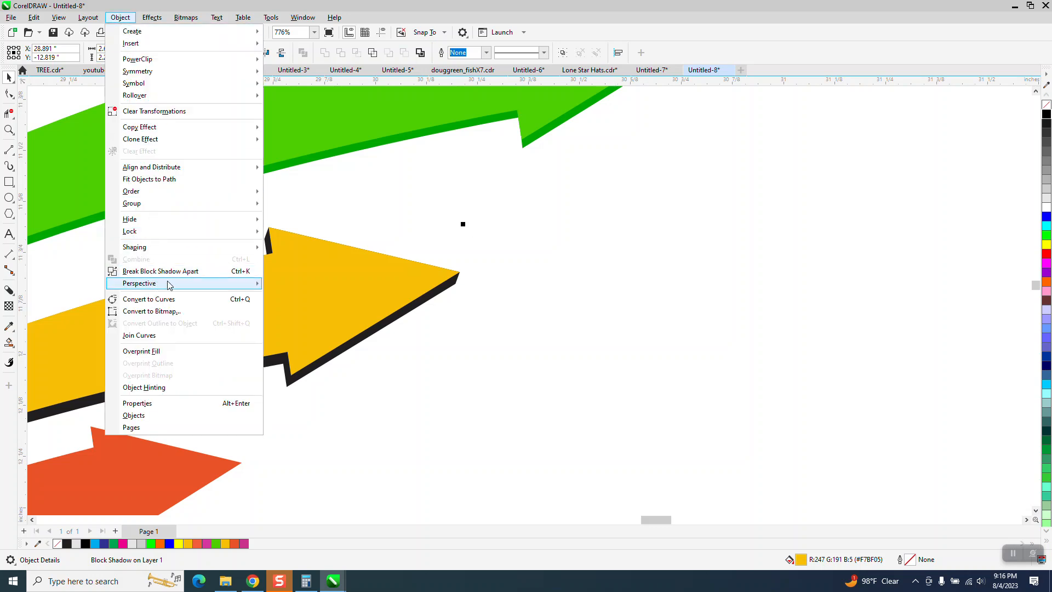
mouse_move(204, 283)
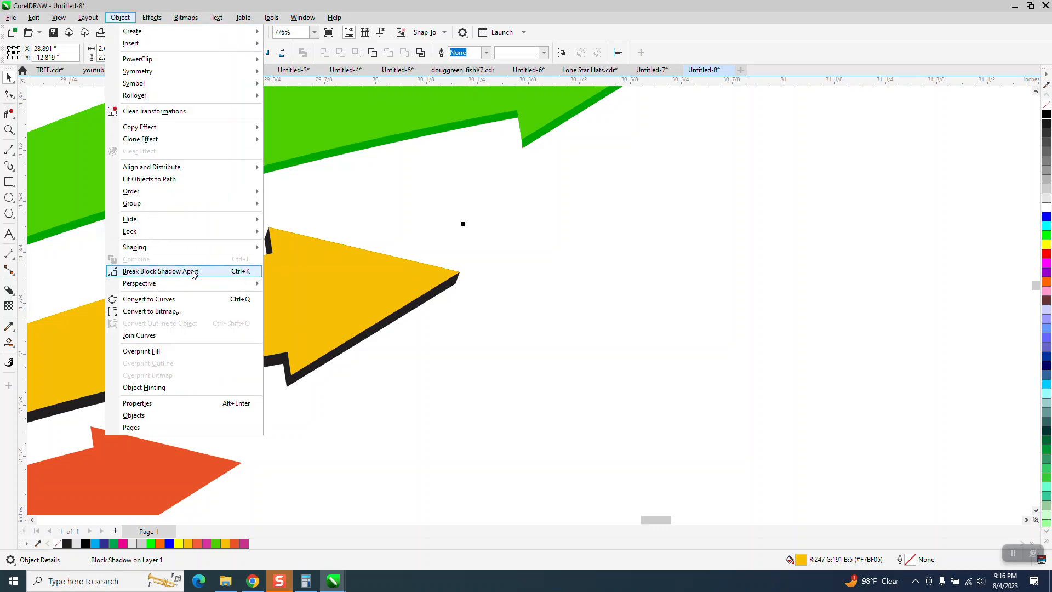
click(377, 205)
click(377, 205)
Try to copy the yellow arrow's black block shadow onto the red-orange arrow with the Attributes Eyedropper, and undo it.
scroll(433, 229, down, 2)
scroll(433, 229, up, 1)
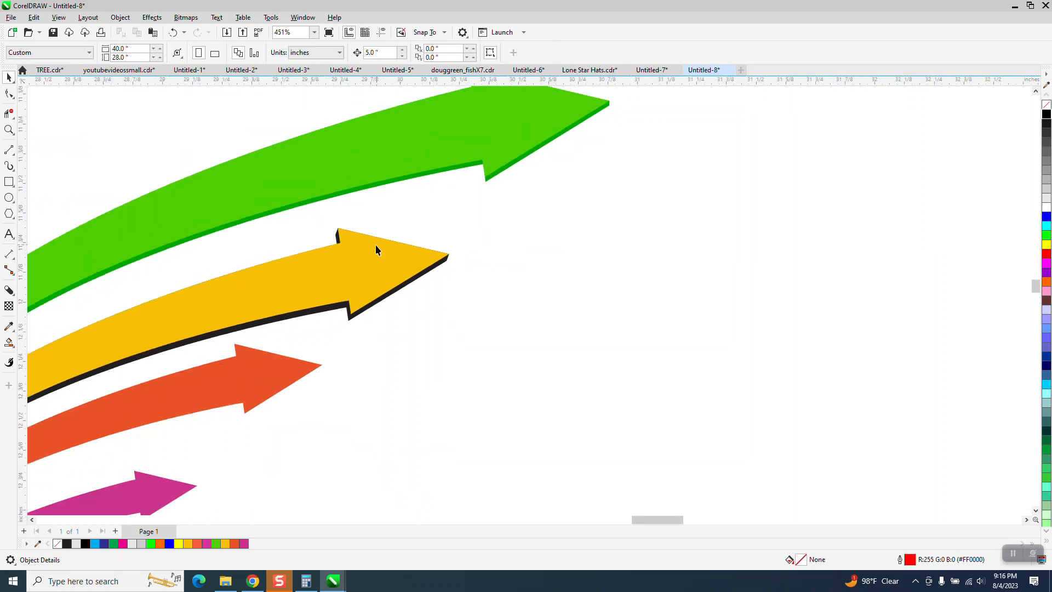
click(13, 330)
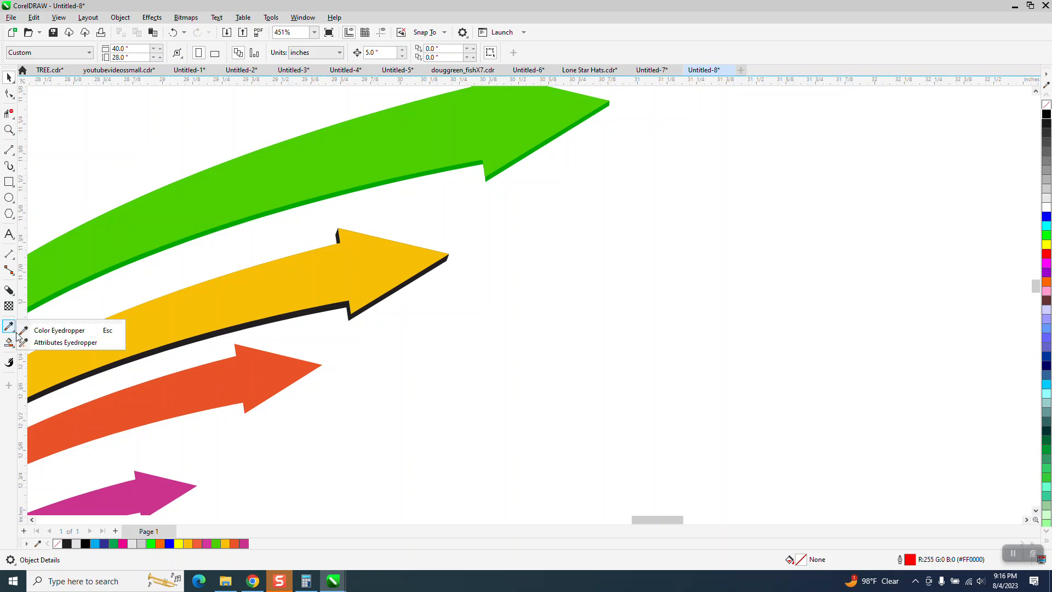
click(51, 343)
click(323, 309)
click(254, 375)
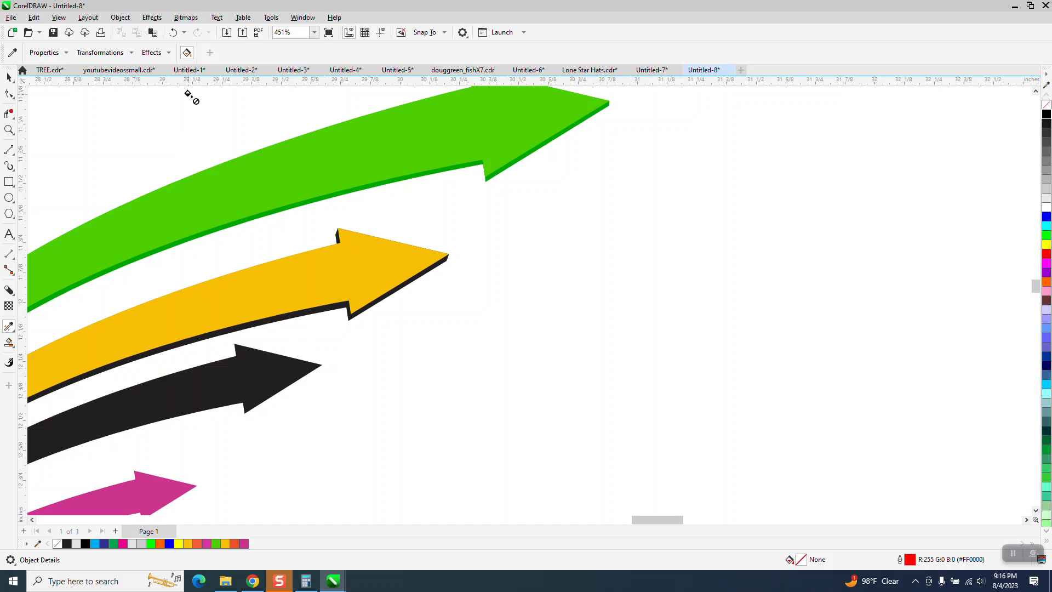
click(171, 33)
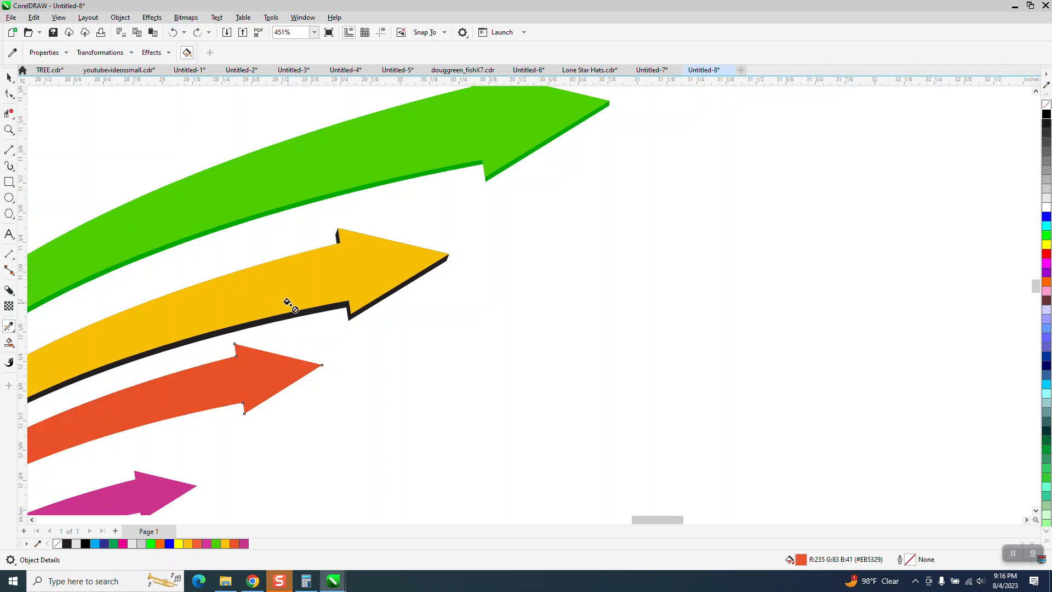
Try sampling attributes from the yellow arrow itself and applying them to the red-orange arrow, and undo it.
click(12, 52)
click(317, 268)
click(255, 364)
click(172, 32)
click(10, 77)
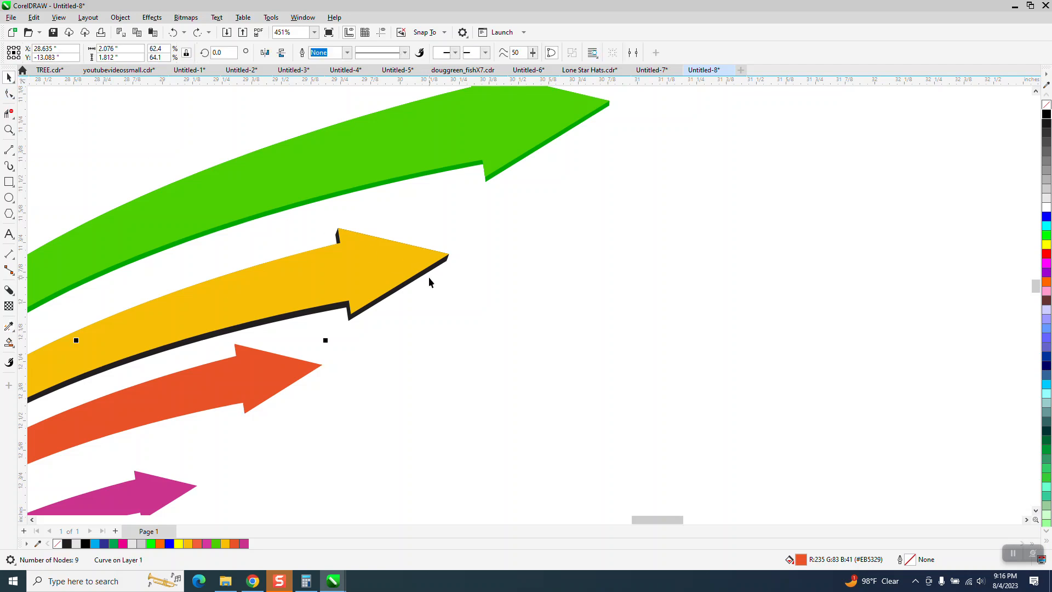
click(59, 18)
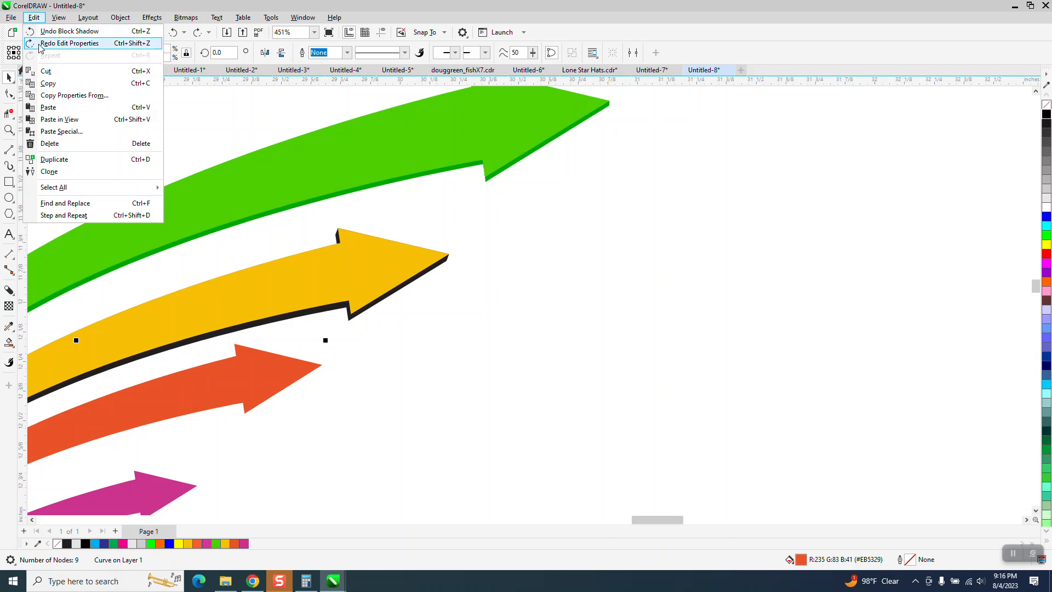
click(49, 96)
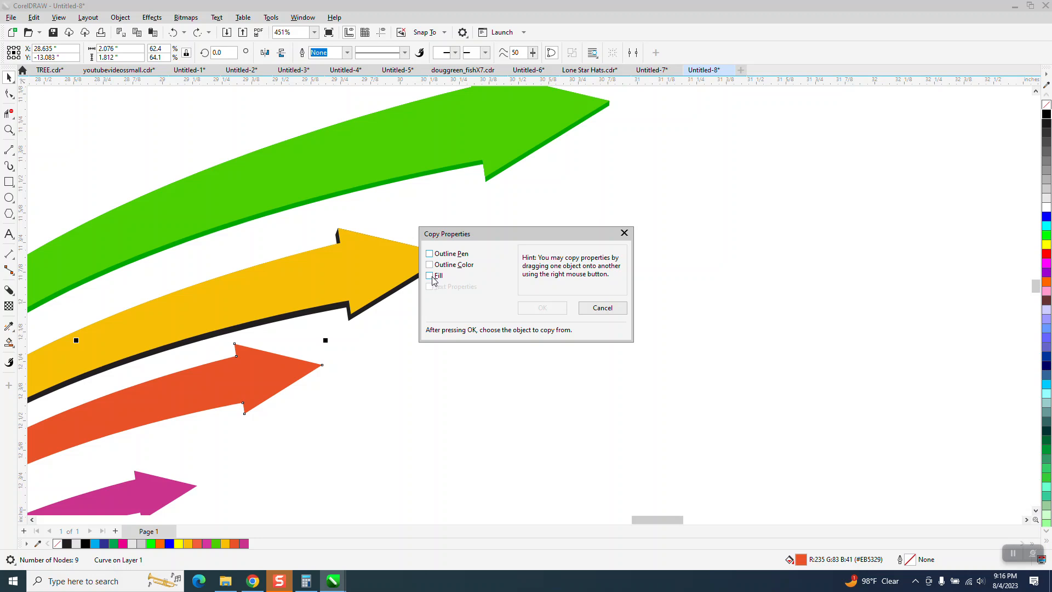
click(604, 307)
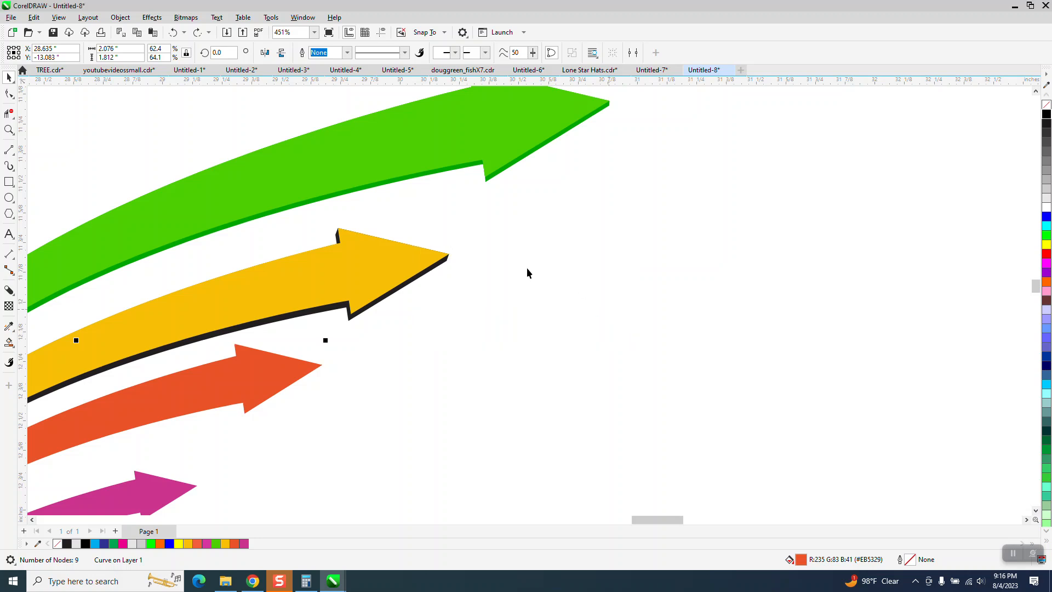
scroll(482, 252, down, 1)
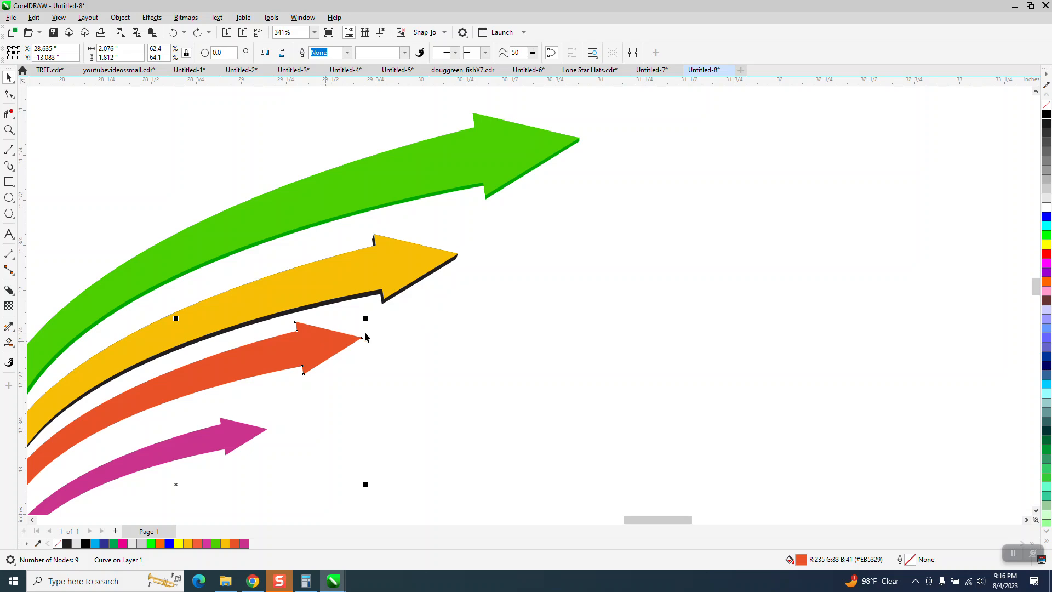
click(397, 313)
click(347, 259)
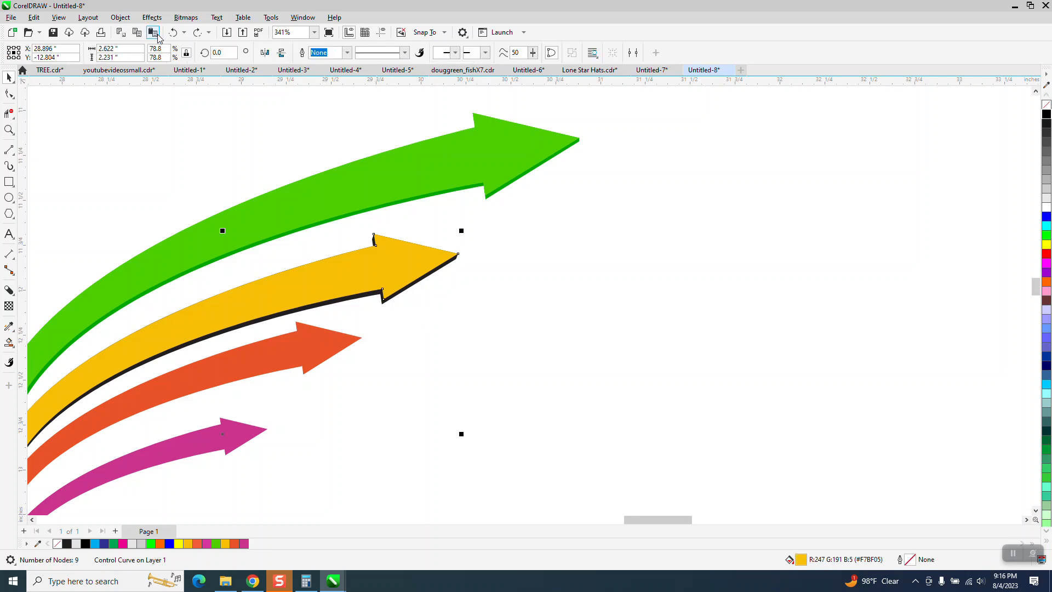
click(120, 17)
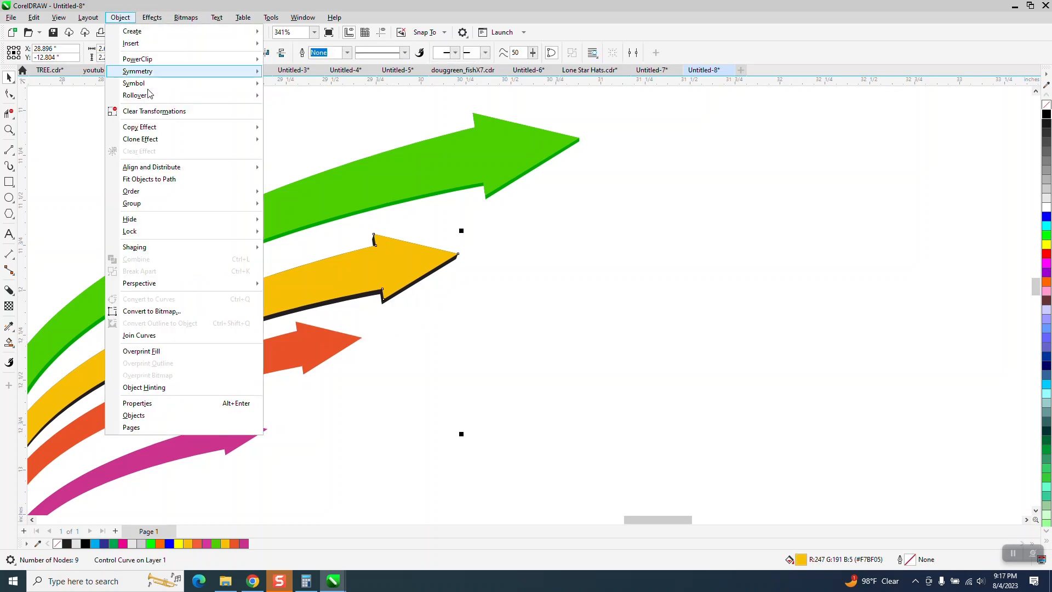
mouse_move(162, 242)
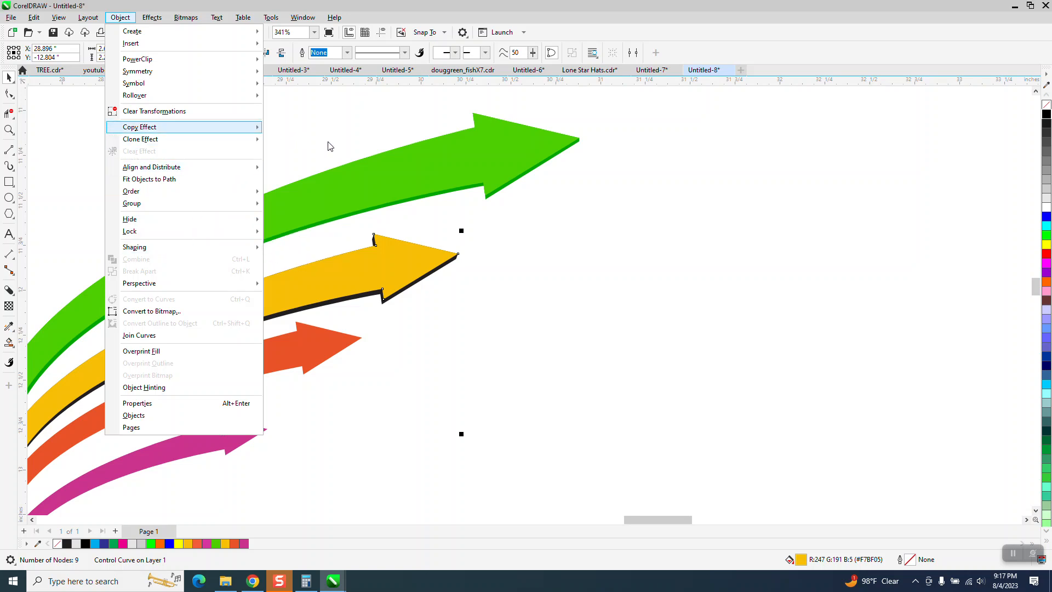
scroll(570, 225, down, 3)
click(666, 252)
Select the yellow, red-orange and magenta arrows together and break the yellow arrow's block shadow apart.
drag(243, 193, 605, 446)
click(120, 17)
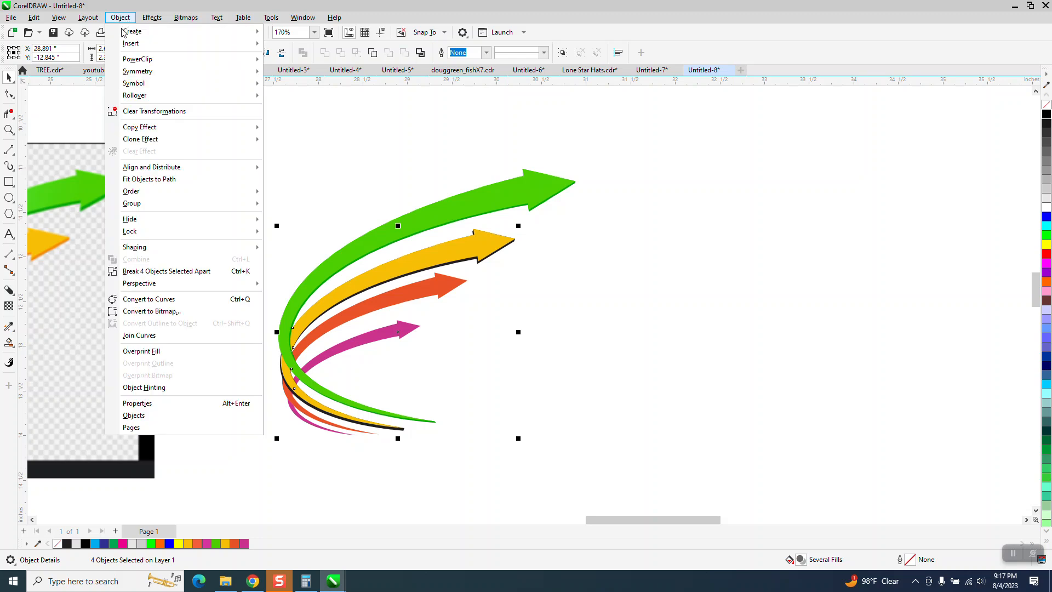
click(178, 271)
click(472, 271)
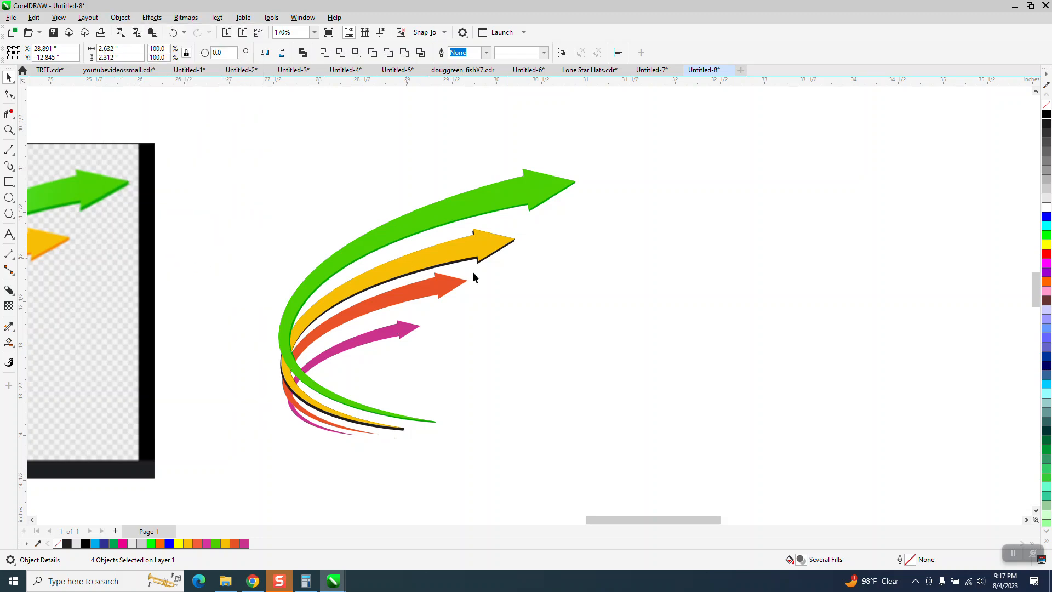
Try to sample the yellow arrow's fill with the Color Eyedropper for the separated black shadow shape.
click(9, 130)
drag(375, 223, 583, 326)
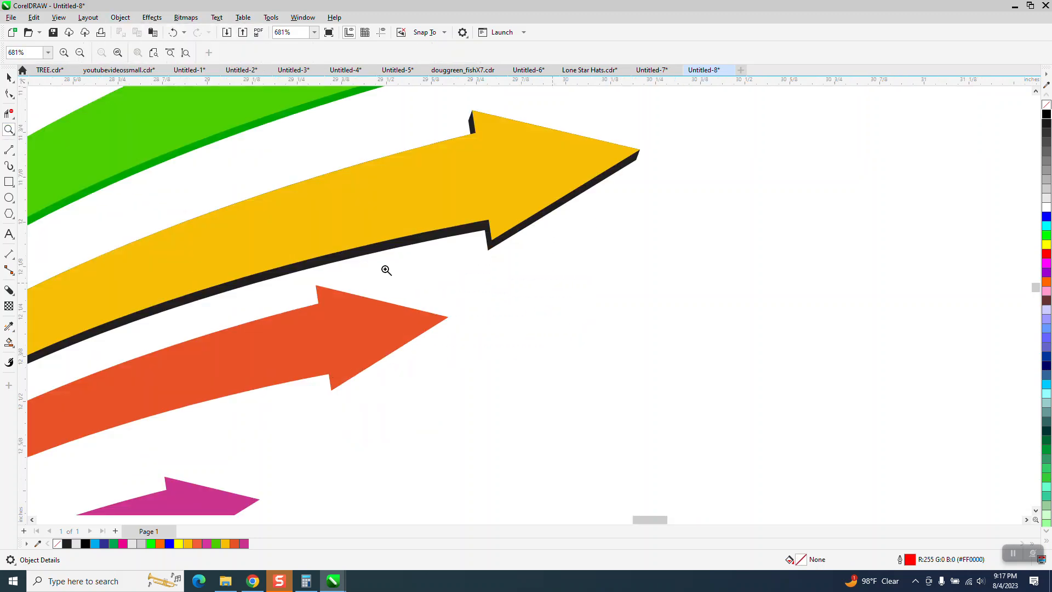
click(13, 79)
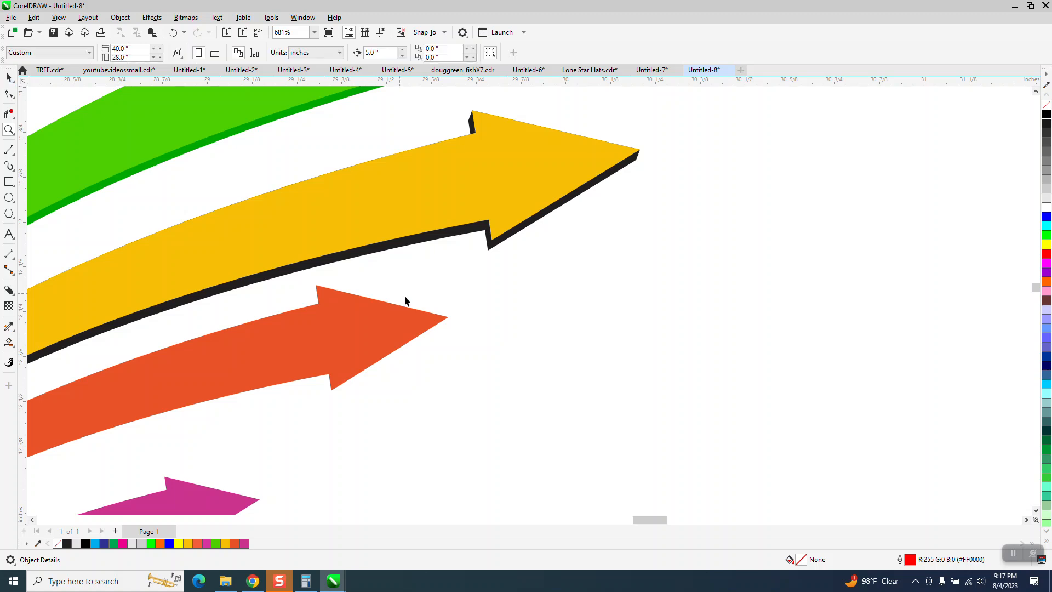
click(490, 247)
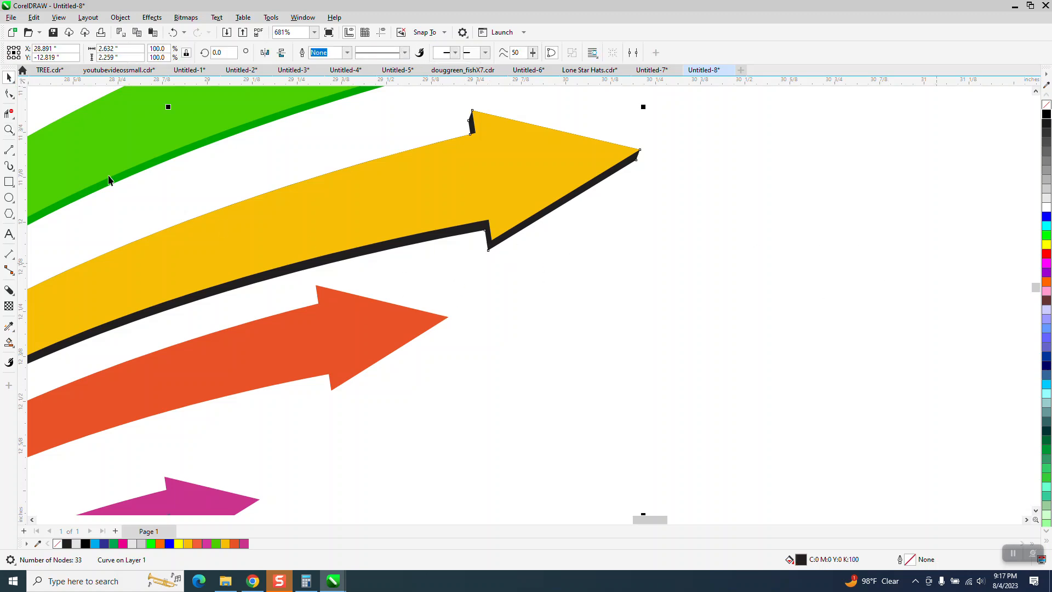
click(13, 330)
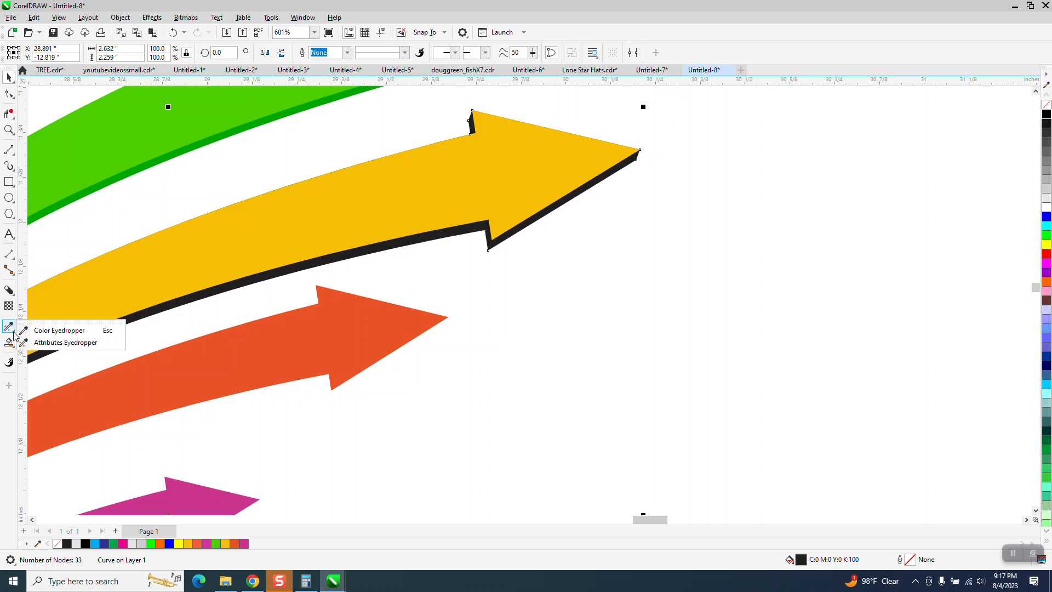
click(42, 330)
click(428, 214)
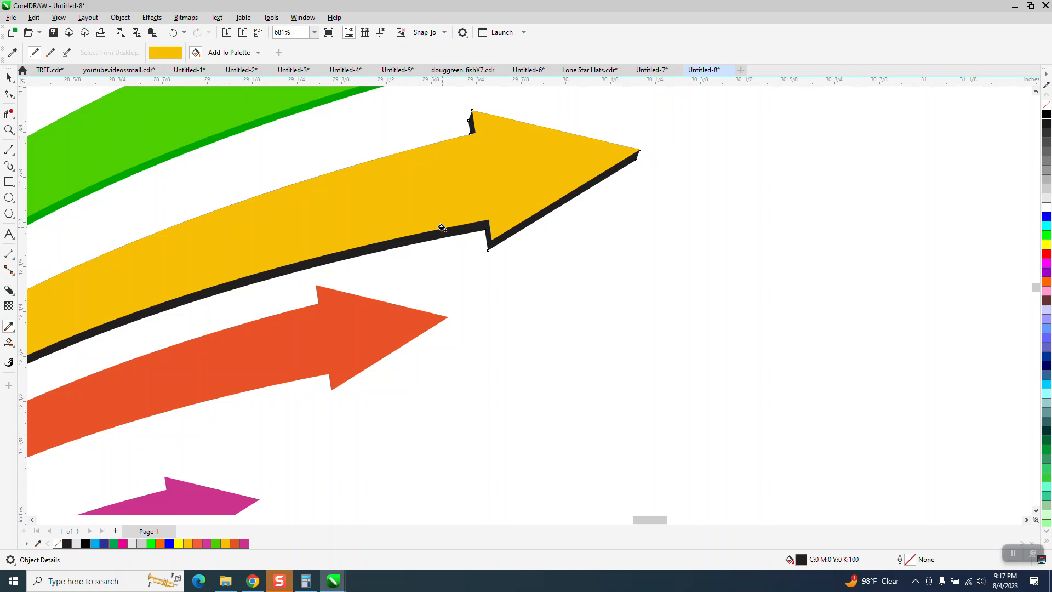
key(space)
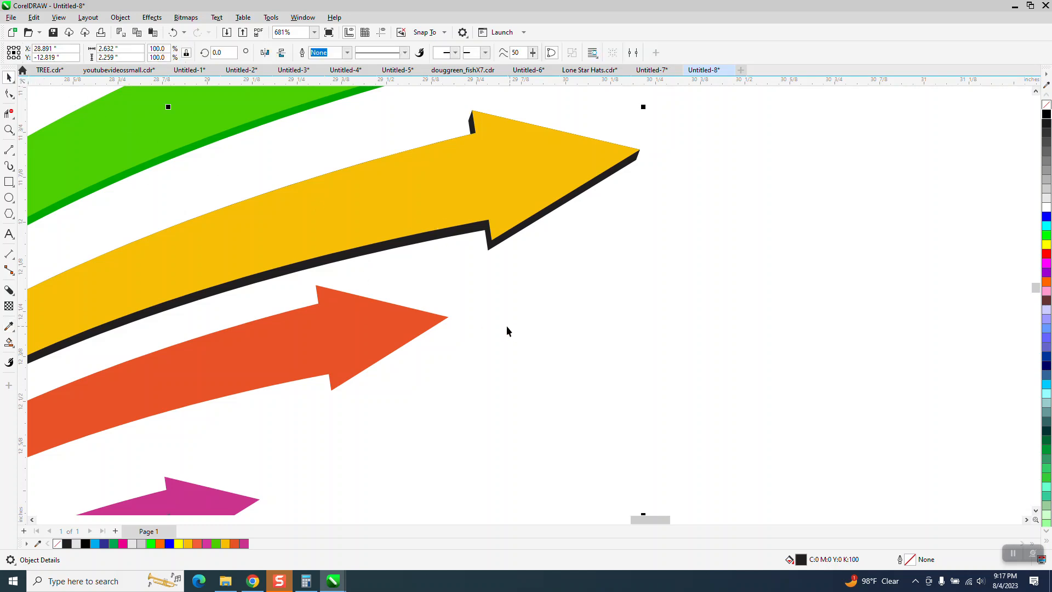
Nudge the black shadow shape 5 inches to the right, clear of the arrows.
scroll(512, 328, down, 2)
click(620, 225)
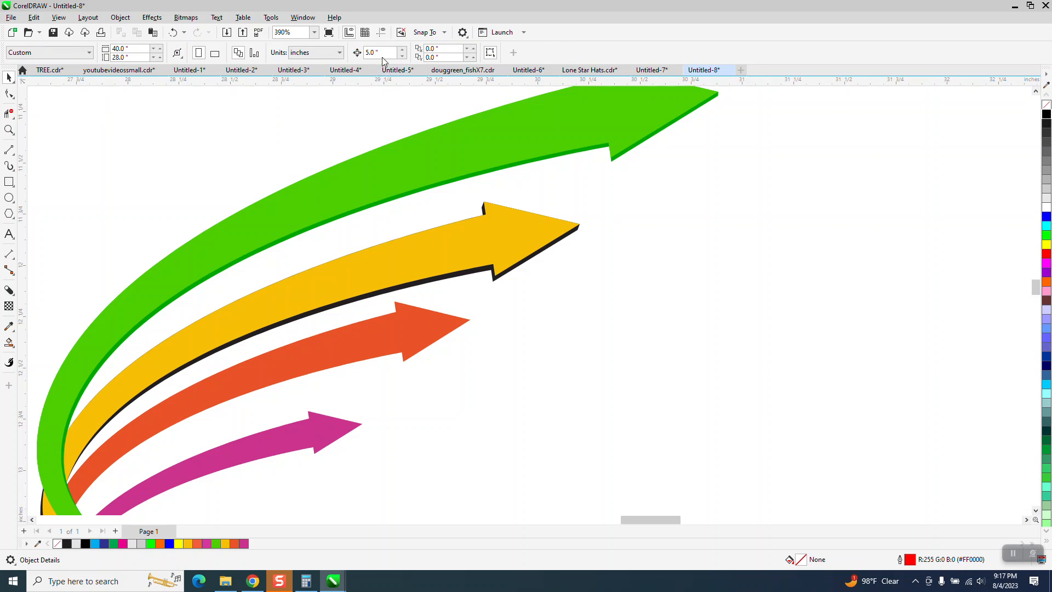
click(562, 241)
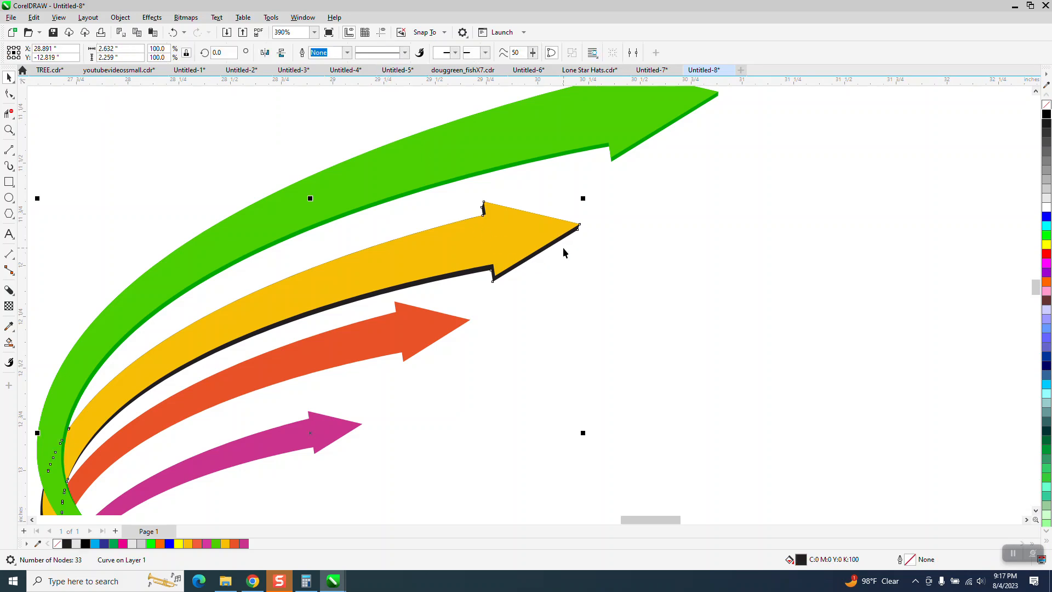
key(Delete)
scroll(357, 268, down, 3)
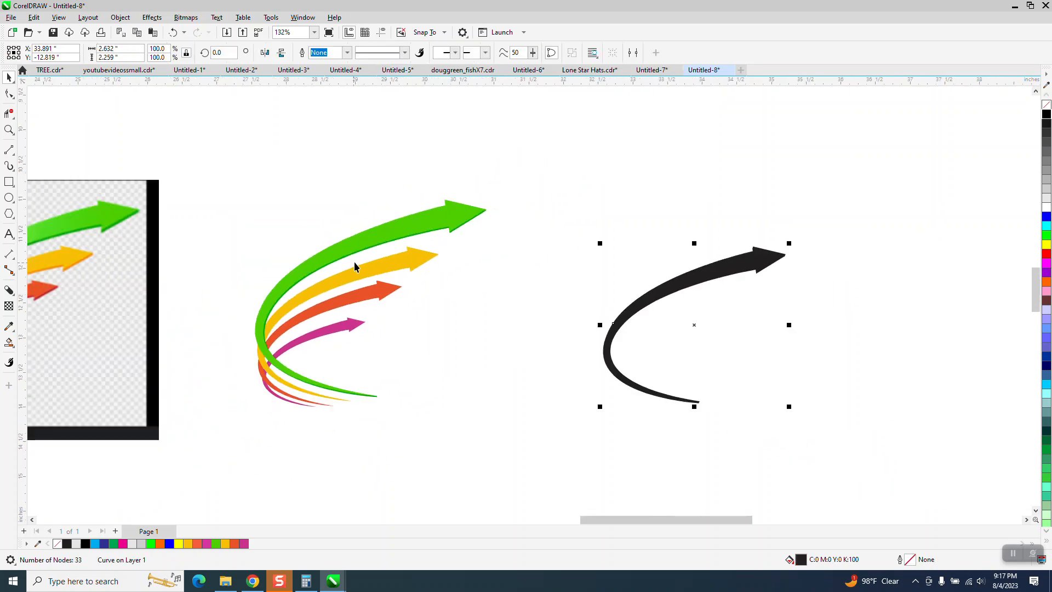
Sample the yellow arrow's colour #F7BF05 for Smart Fill and fill the separated black shadow shape with it.
click(9, 343)
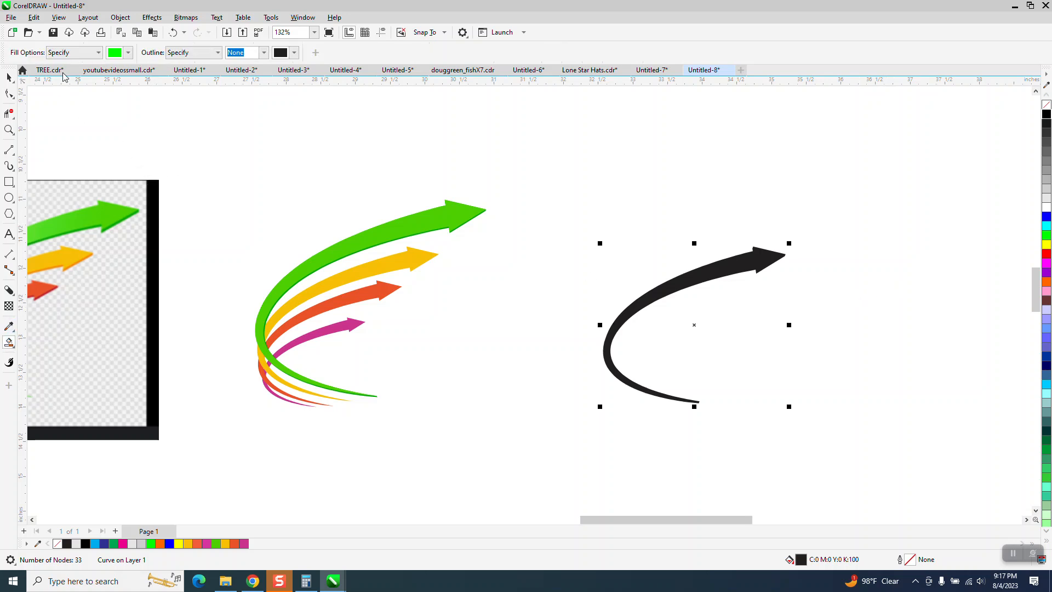
click(130, 53)
click(222, 227)
click(399, 268)
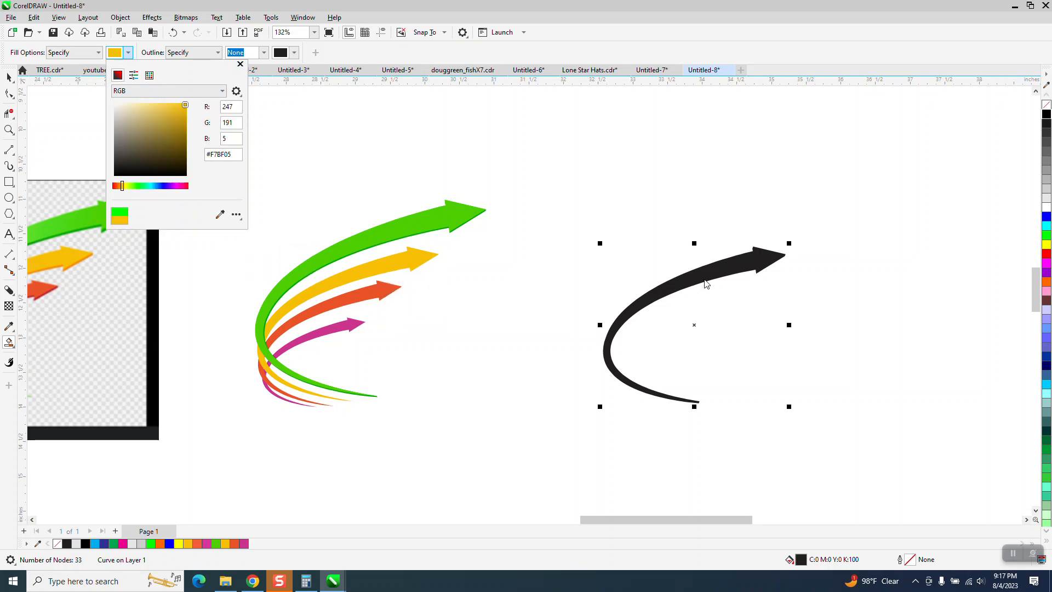
click(716, 269)
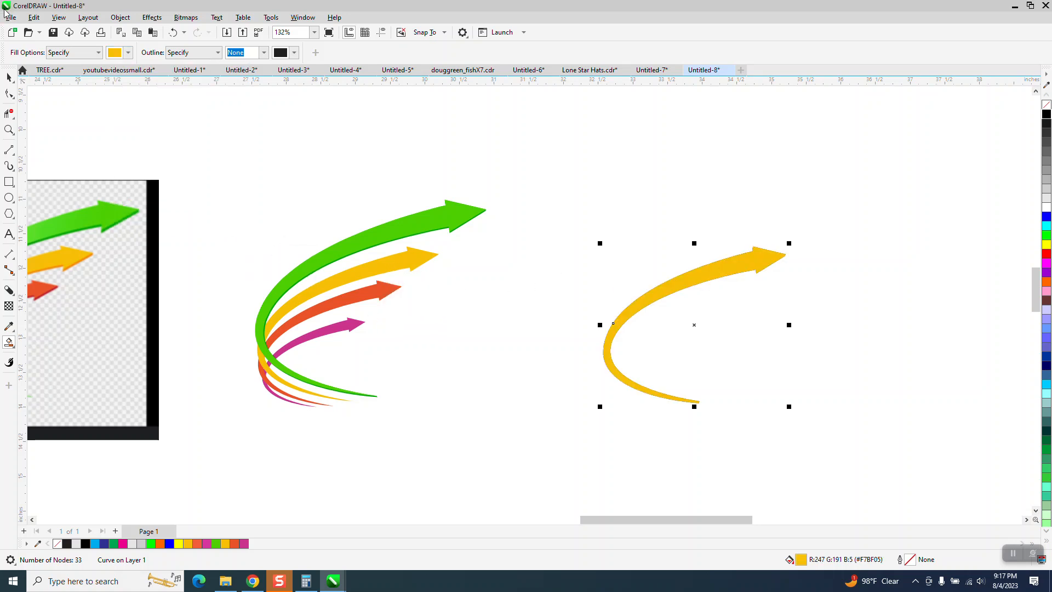
Darken the yellow-filled shadow copy with black to #C89B05 and nudge it 5 inches left over the yellow arrow.
click(9, 77)
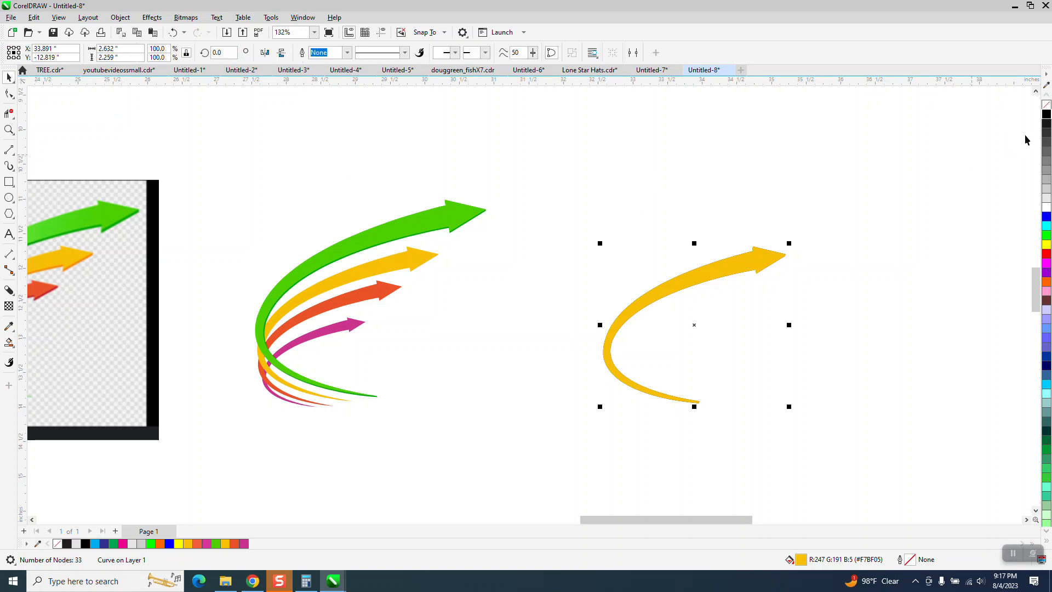
ctrl+click(1046, 114)
ctrl+click(1046, 114)
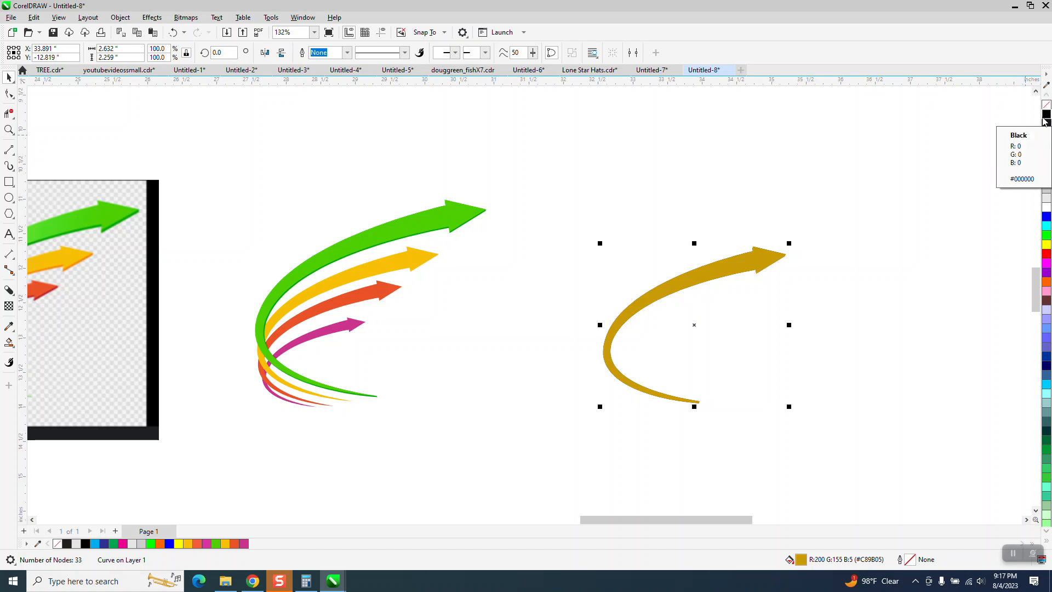
key(Left)
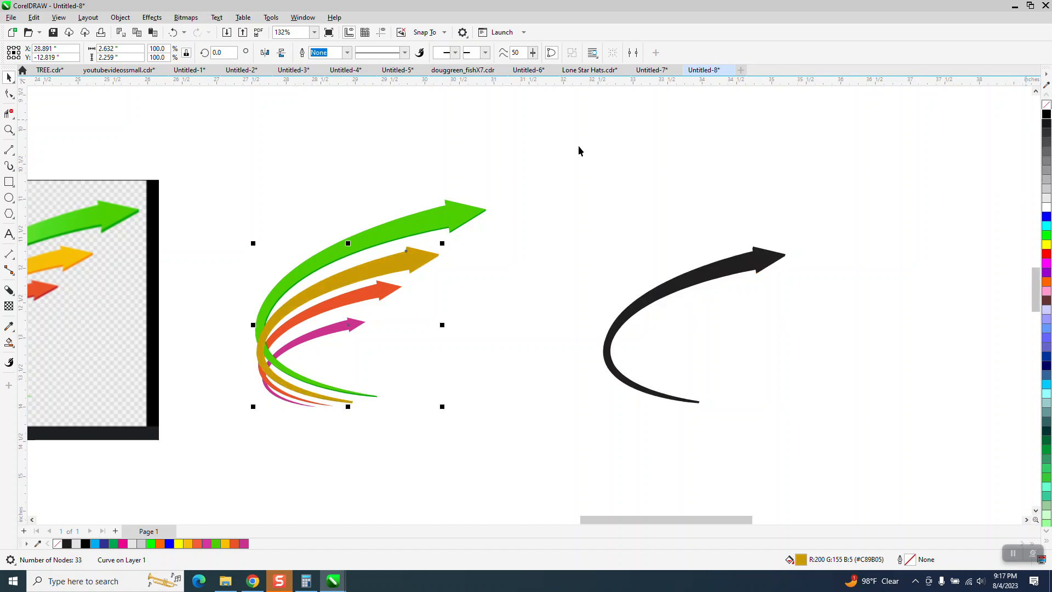
Send the darkened yellow shadow shape to the back of the page, behind the yellow arrow.
click(120, 17)
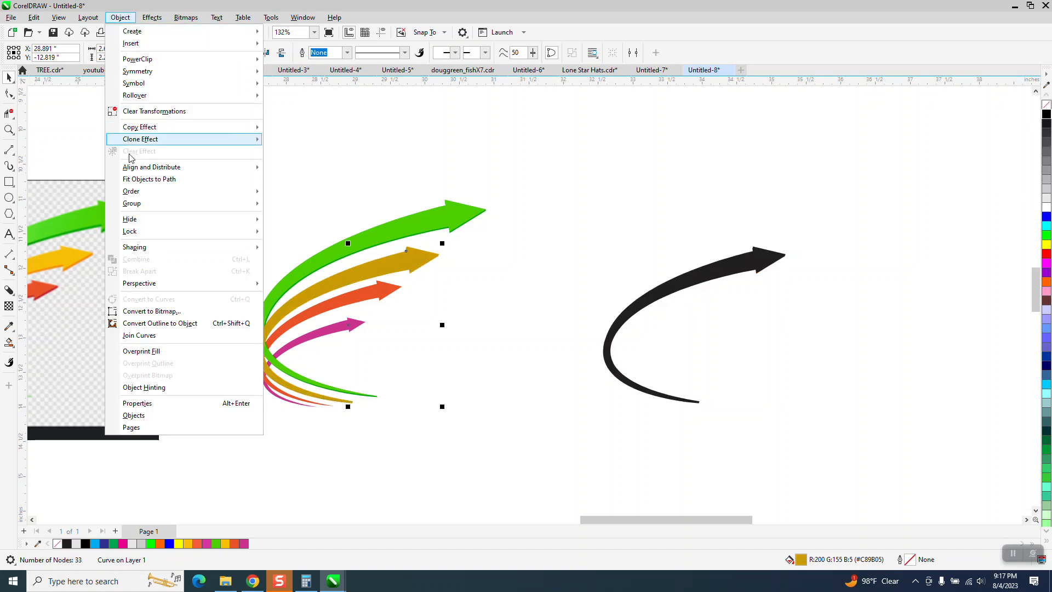
mouse_move(135, 192)
click(291, 213)
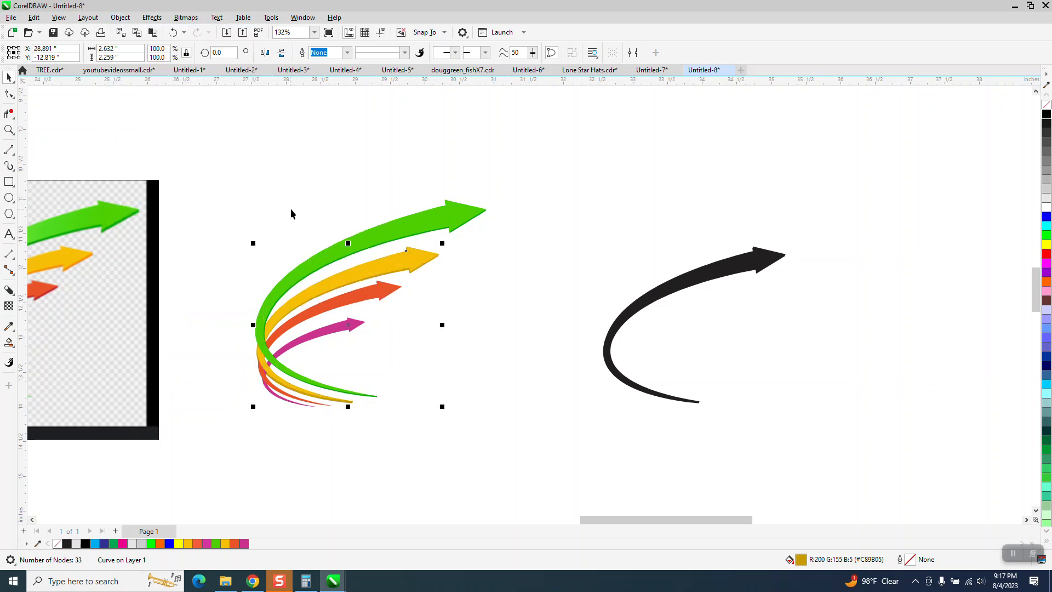
Move the dark yellow shape's lower tip node directly beneath the yellow arrowhead's point, at about (30.21, -11.82).
click(9, 130)
drag(380, 230, 496, 303)
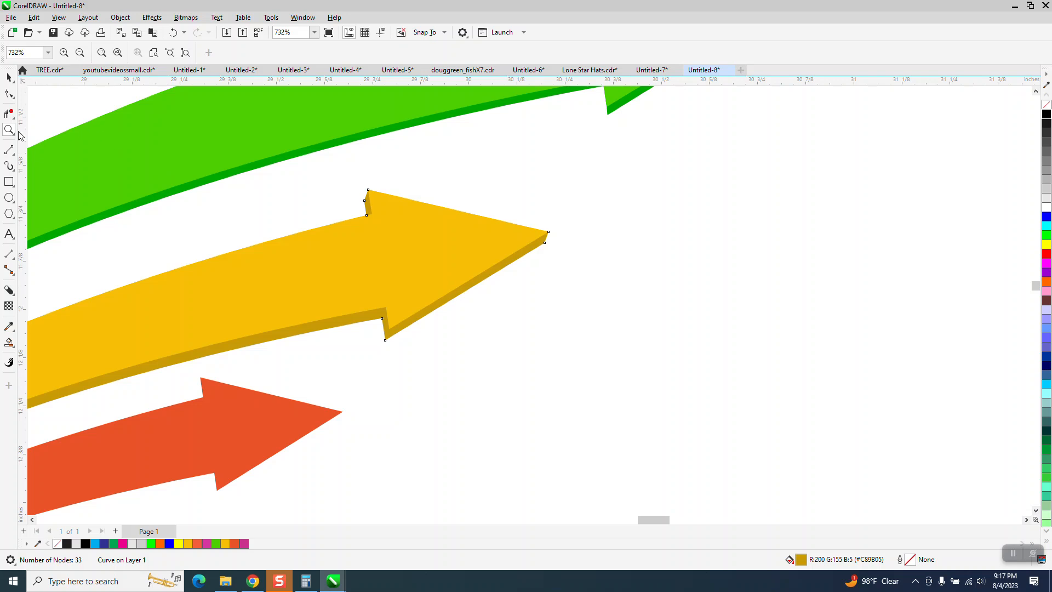
drag(538, 225, 608, 274)
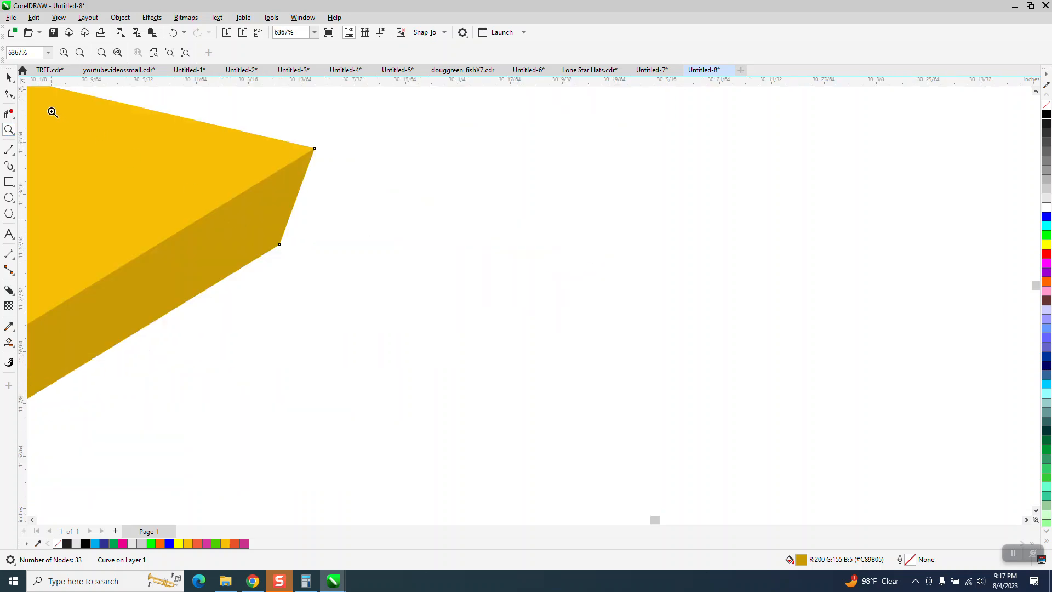
click(9, 94)
drag(279, 244, 312, 228)
scroll(361, 216, down, 1)
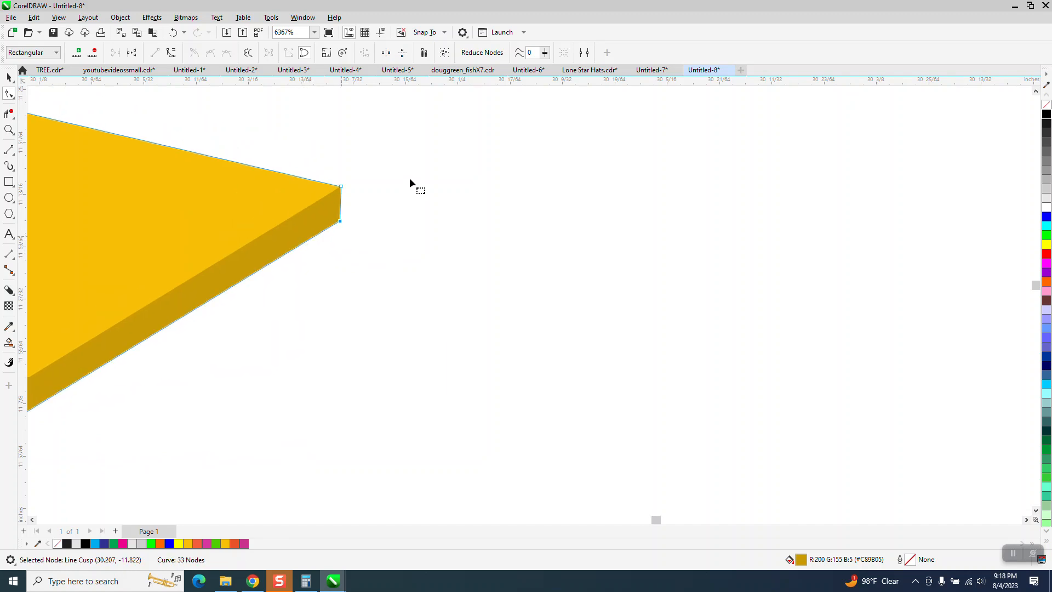
scroll(409, 184, down, 2)
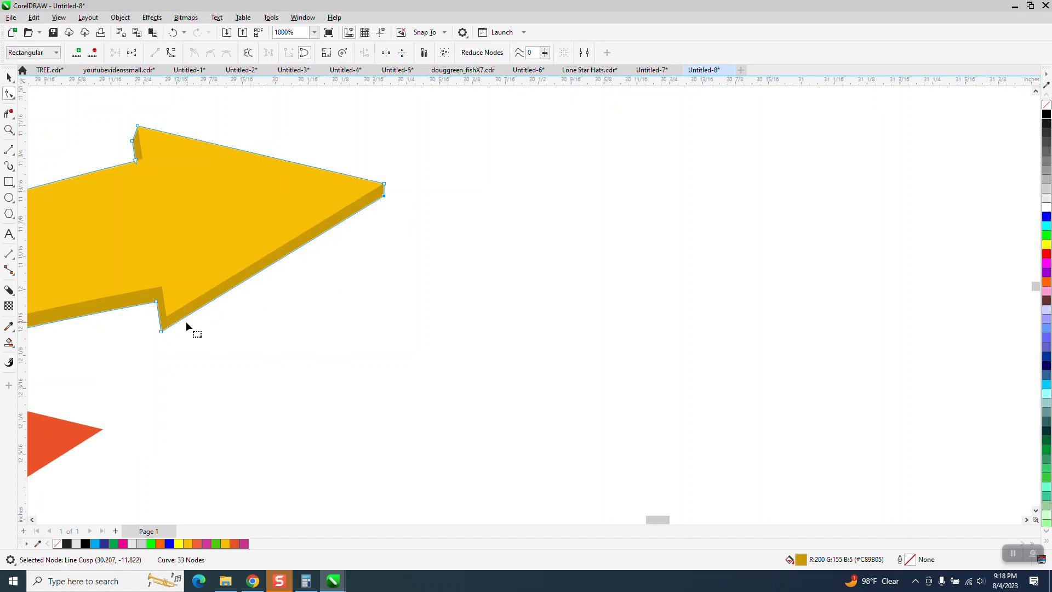
scroll(188, 301, down, 1)
scroll(180, 264, down, 5)
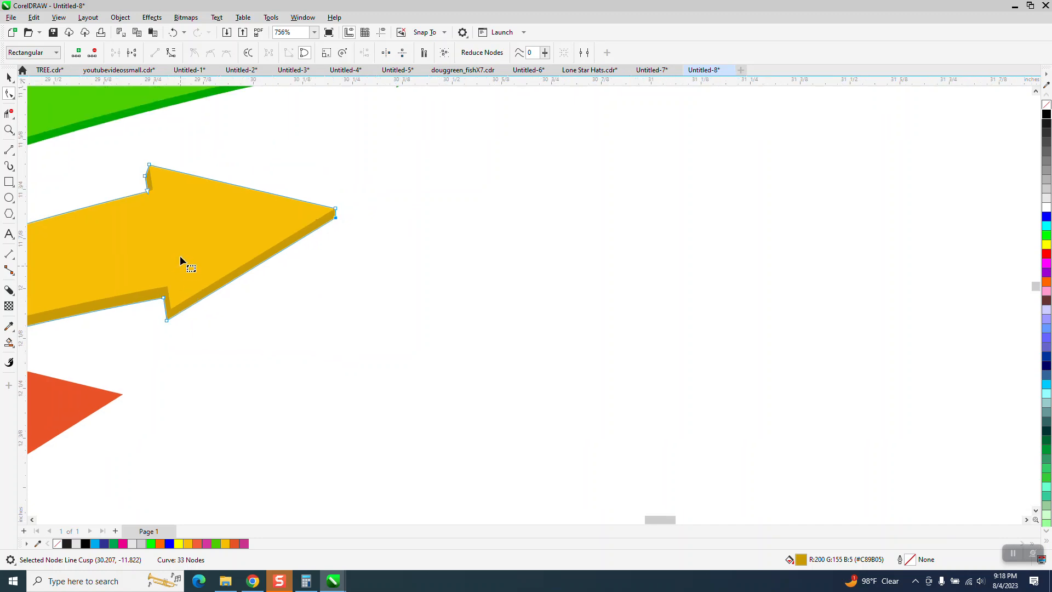
key(space)
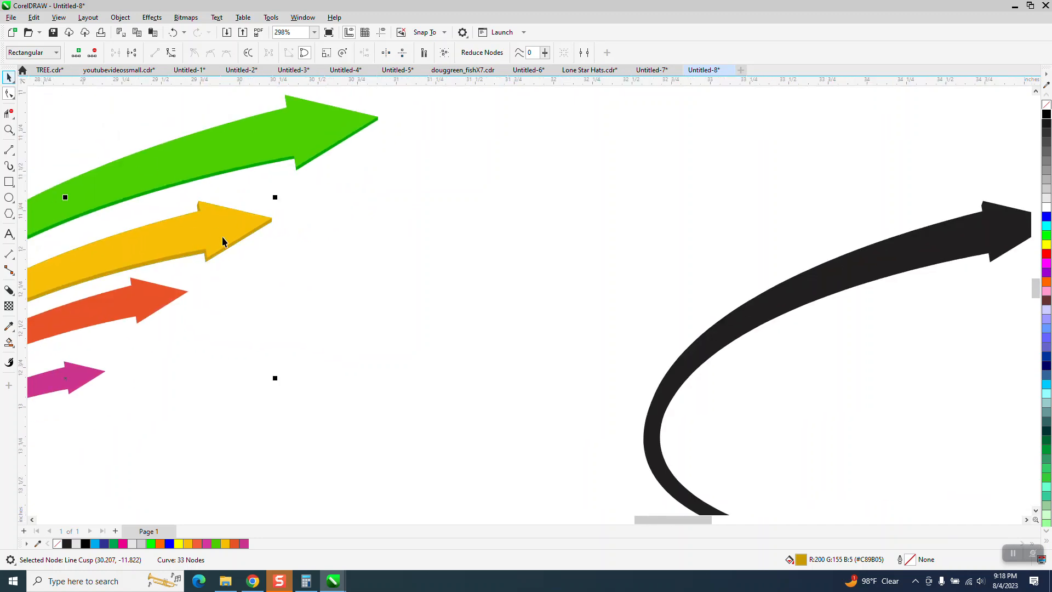
scroll(280, 275, down, 2)
scroll(297, 258, down, 1)
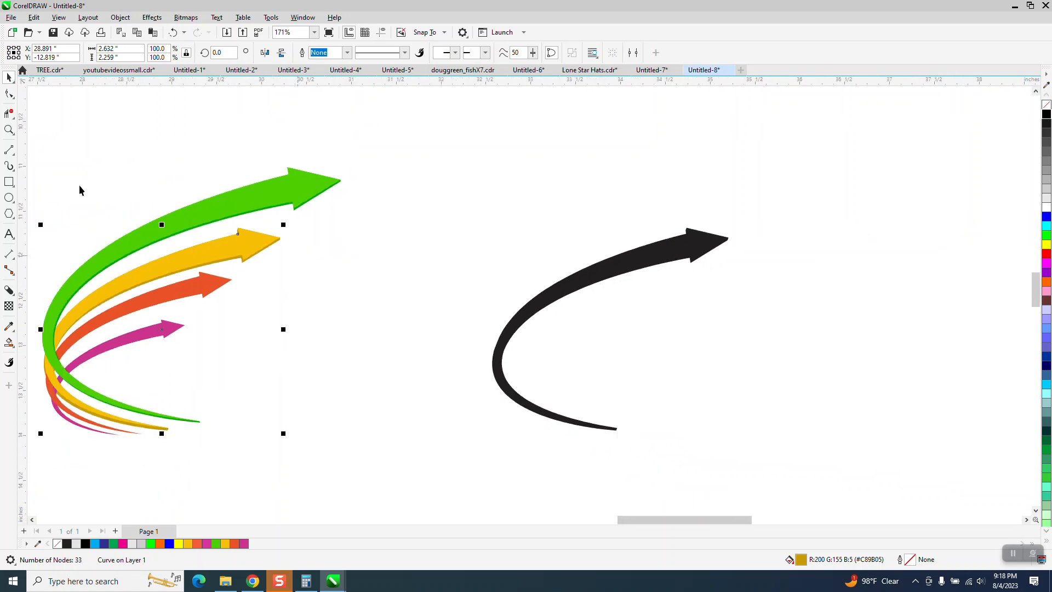
Move the dark yellow shape's lower barb node to about (29.79, -12.08) and its adjacent notch node to about (29.78, -12.02), thinning the edge.
click(9, 130)
drag(204, 175, 416, 270)
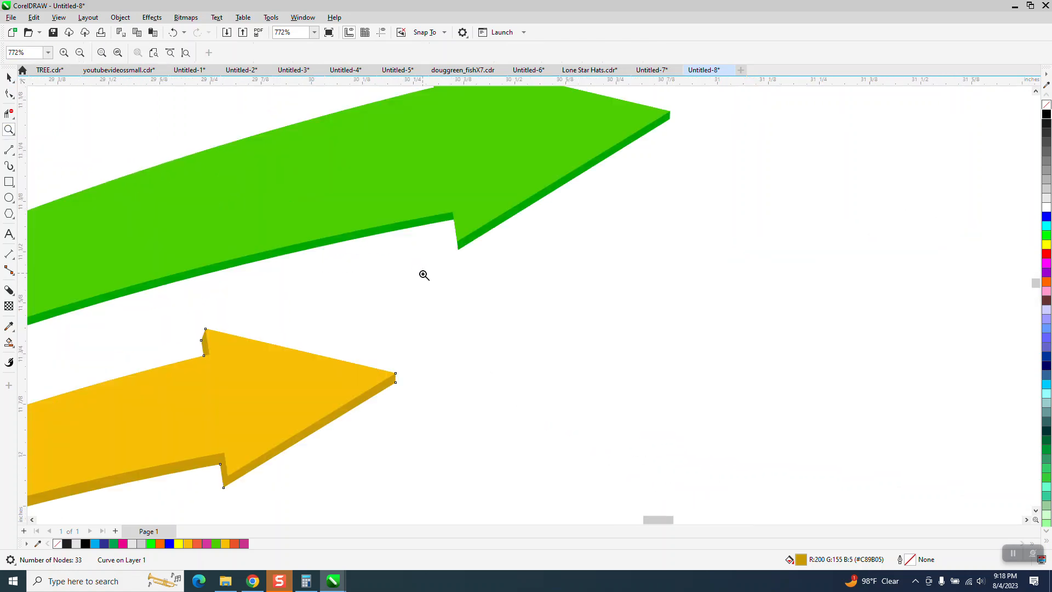
scroll(412, 247, down, 2)
scroll(394, 257, down, 1)
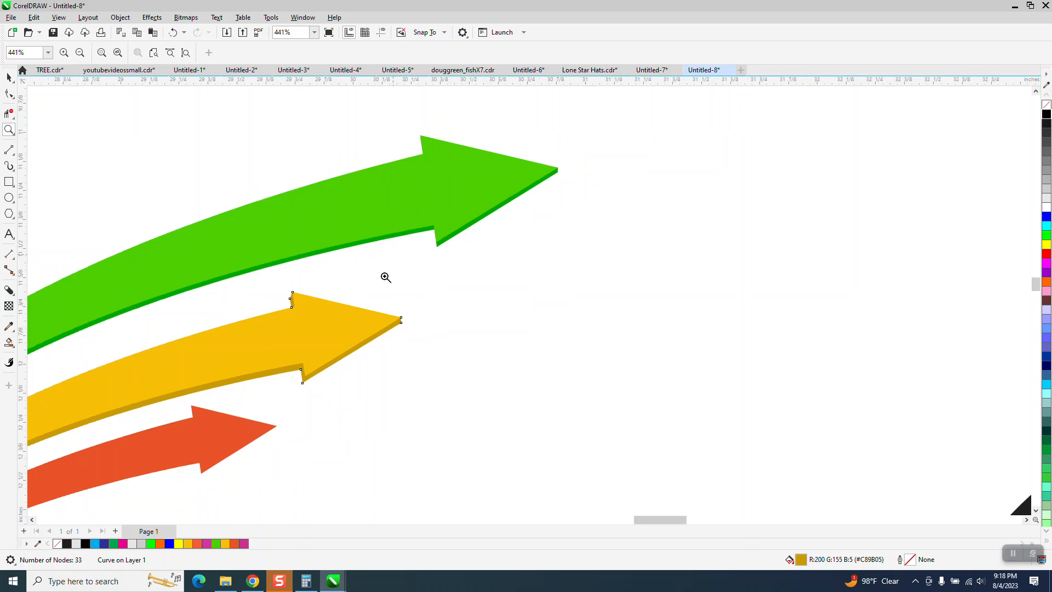
scroll(402, 326, up, 7)
scroll(430, 266, down, 4)
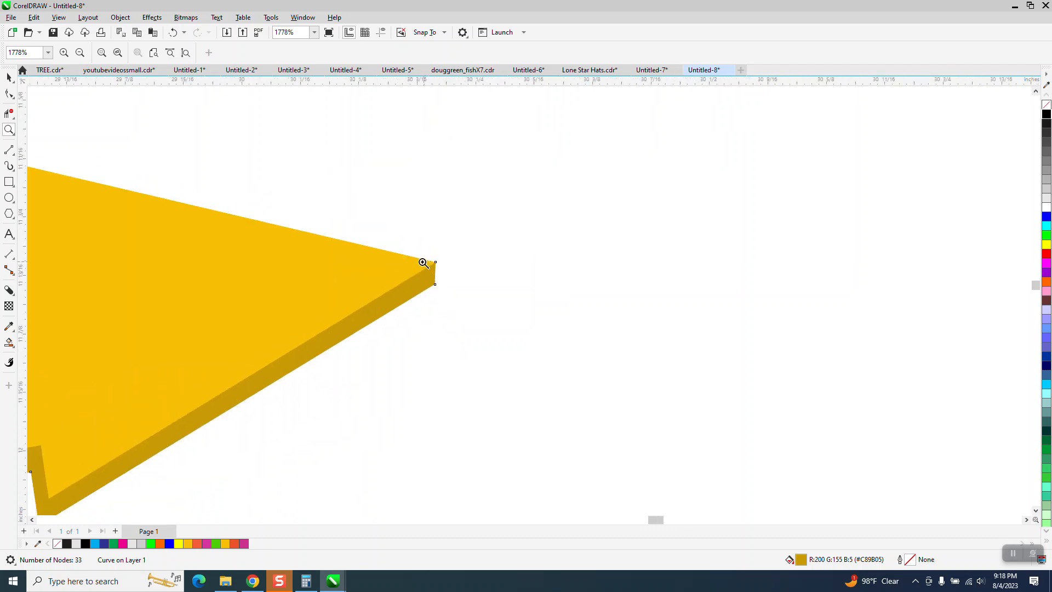
scroll(249, 426, up, 7)
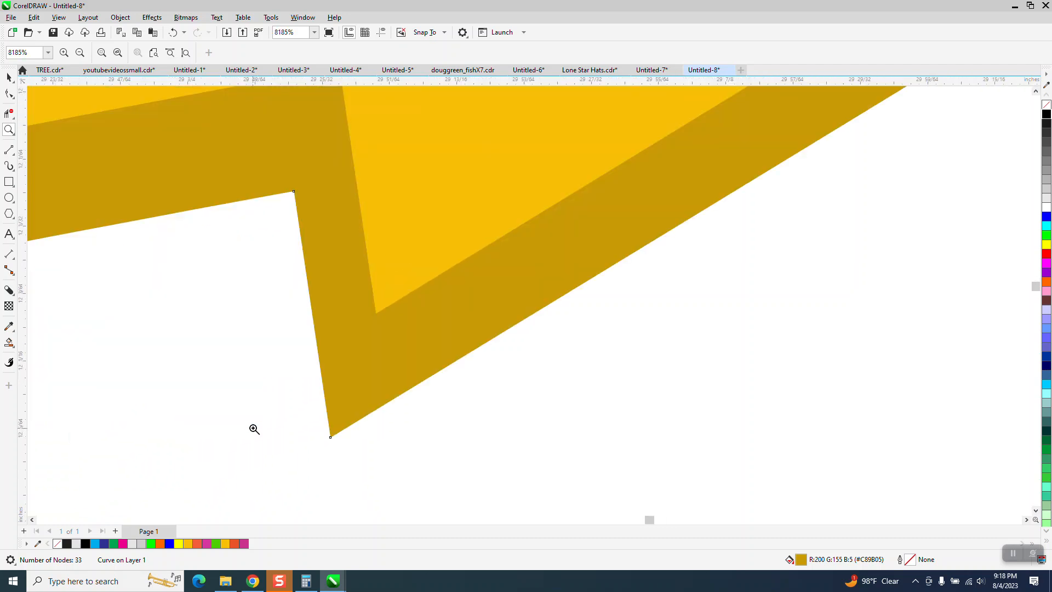
click(9, 93)
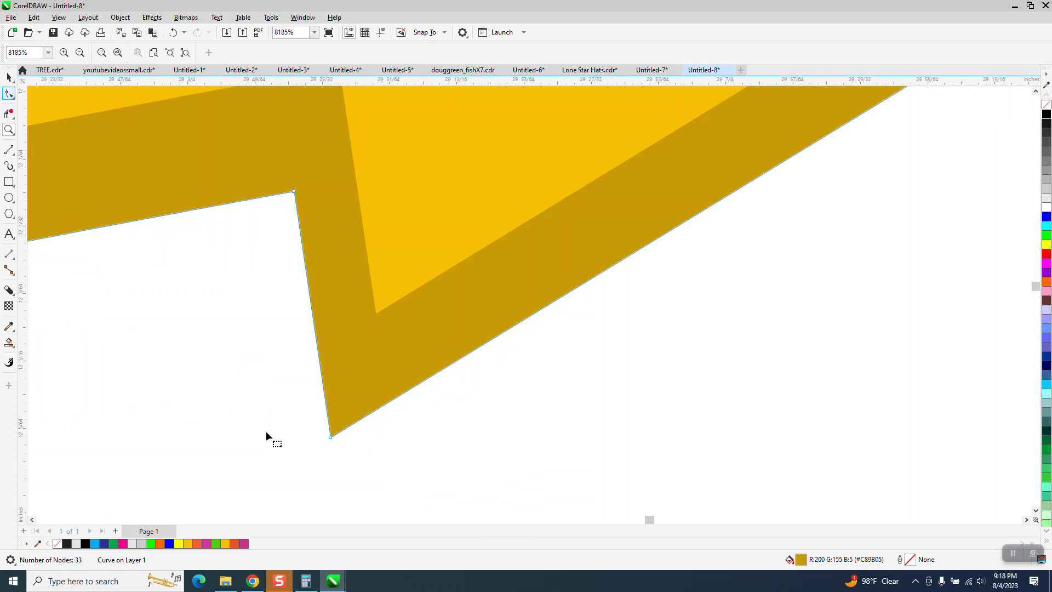
drag(337, 439, 350, 439)
scroll(350, 439, down, 3)
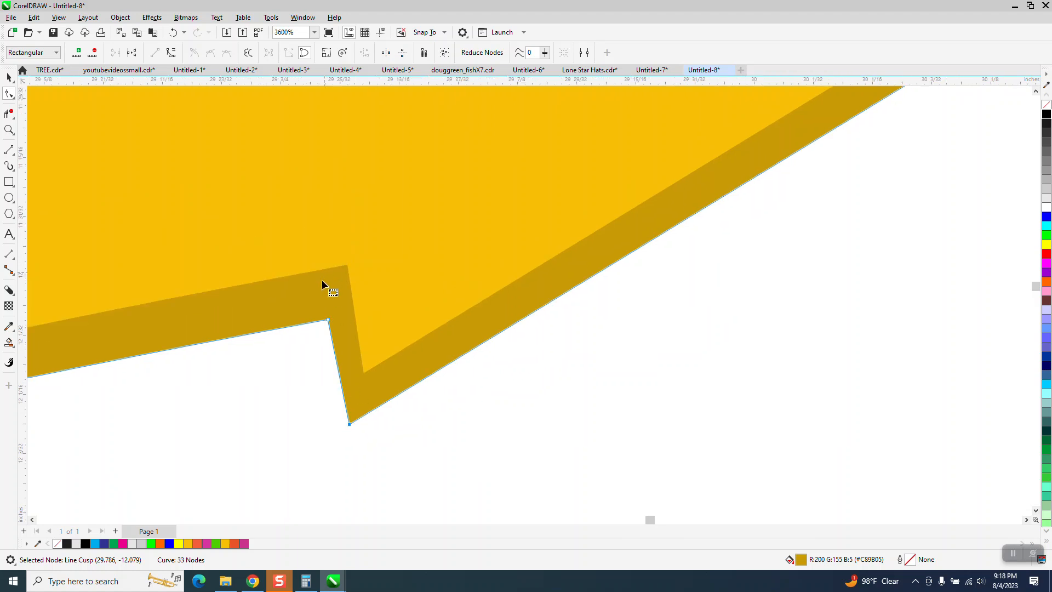
mouse_move(331, 328)
mouse_down()
mouse_move(332, 315)
mouse_move(335, 323)
mouse_up()
scroll(335, 336, down, 3)
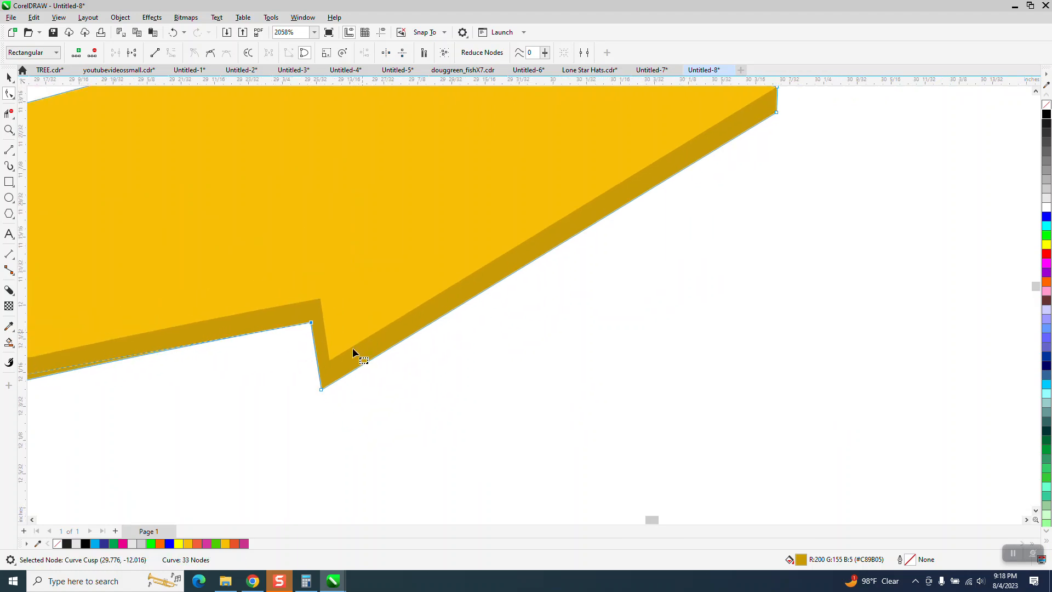
scroll(345, 350, down, 6)
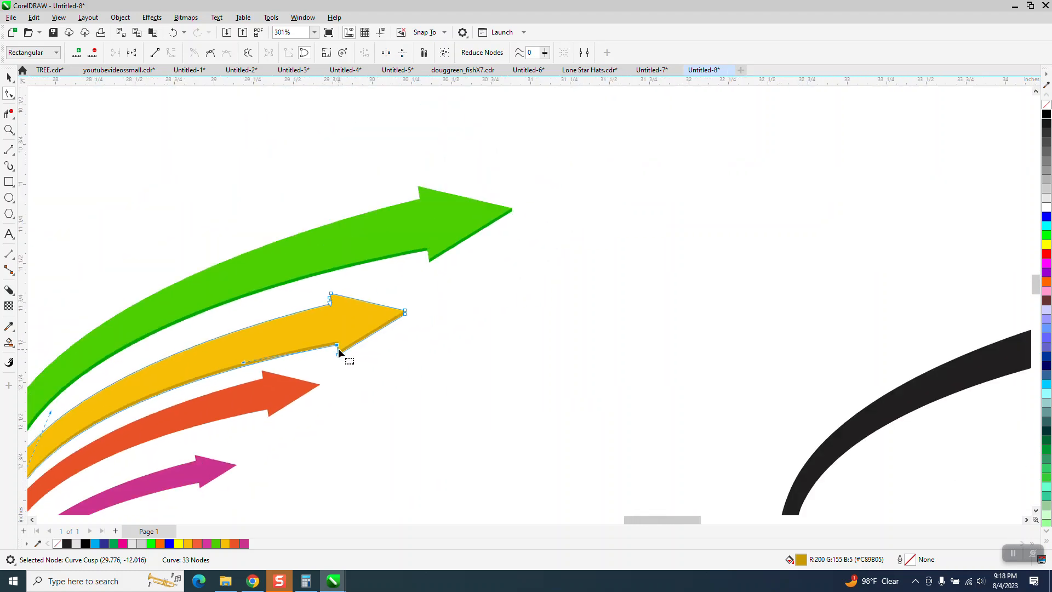
Send the orange arrow to the back of the page, behind the dark yellow edge where their tails cross.
click(8, 130)
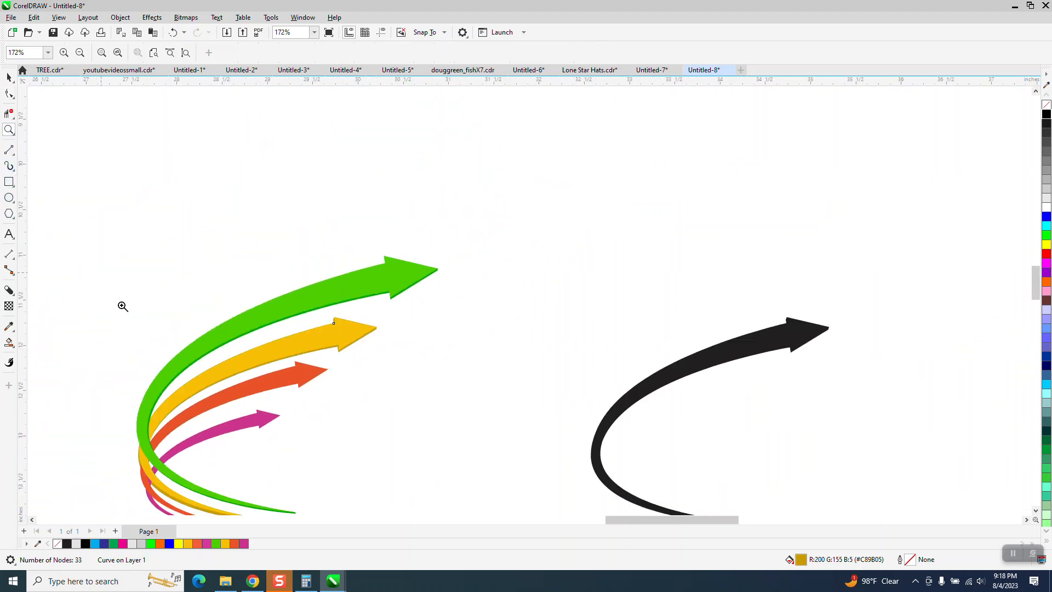
scroll(166, 417, down, 1)
scroll(167, 416, down, 1)
drag(160, 456, 256, 502)
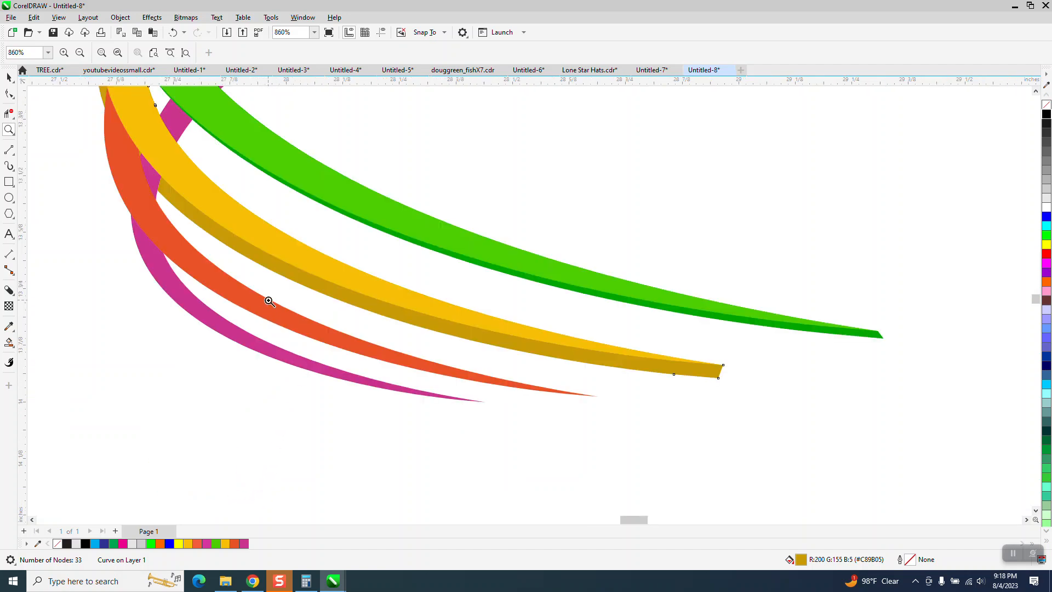
click(10, 78)
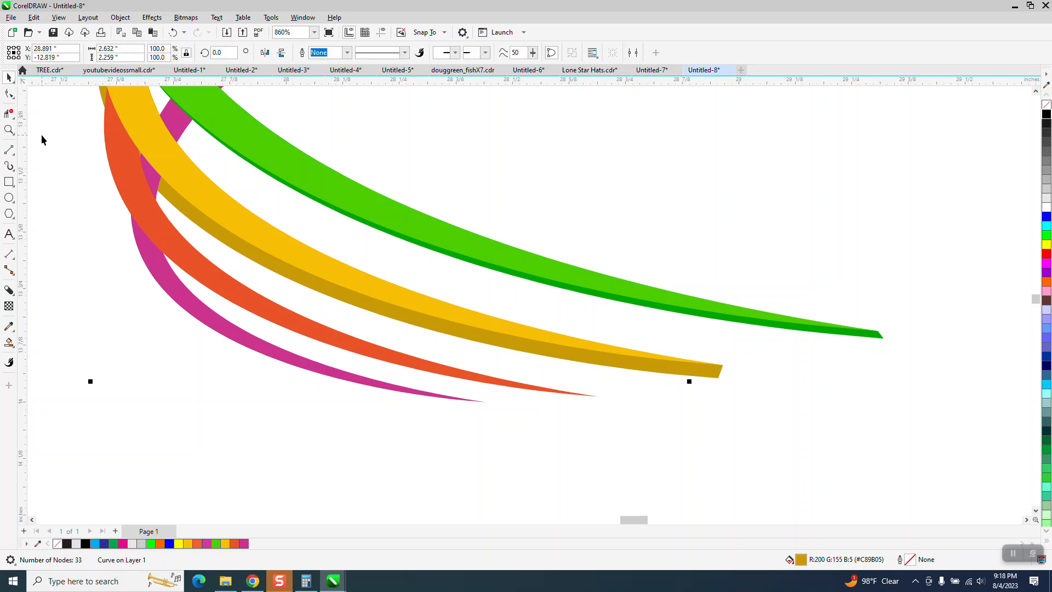
click(113, 166)
click(65, 203)
click(118, 175)
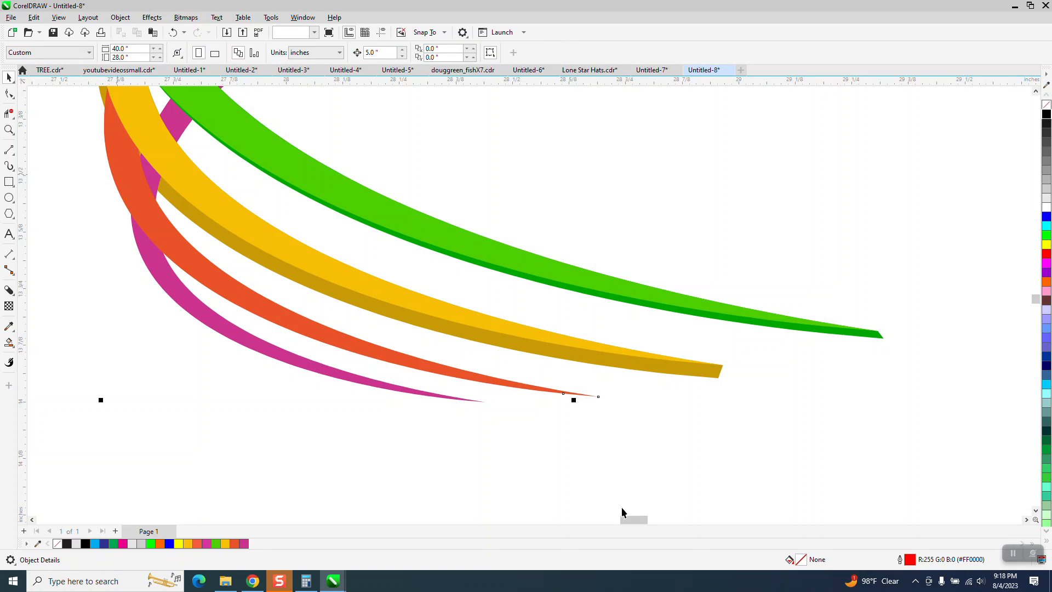
click(120, 17)
mouse_move(144, 191)
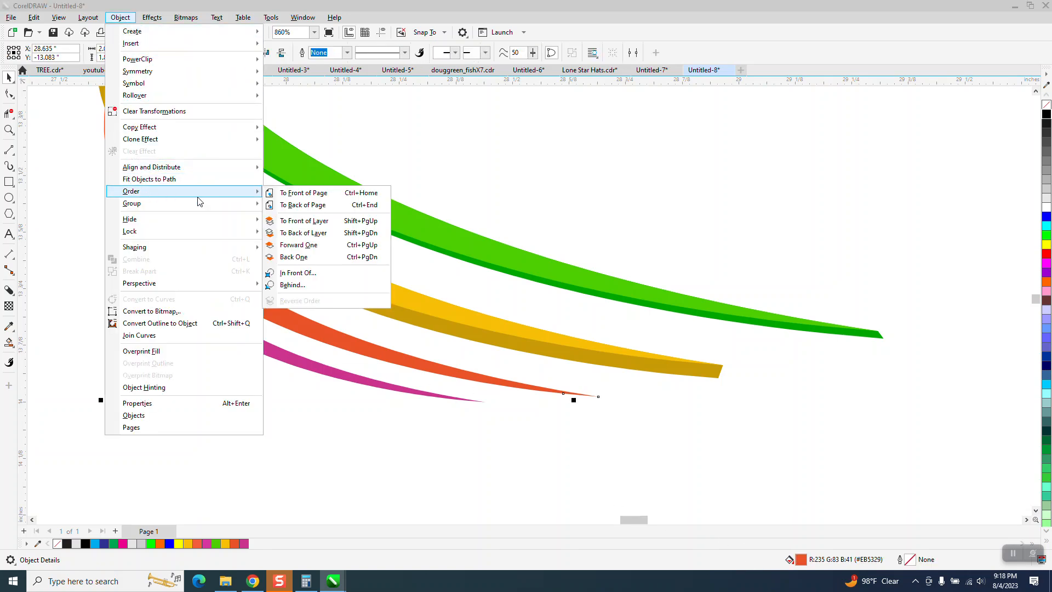
click(280, 208)
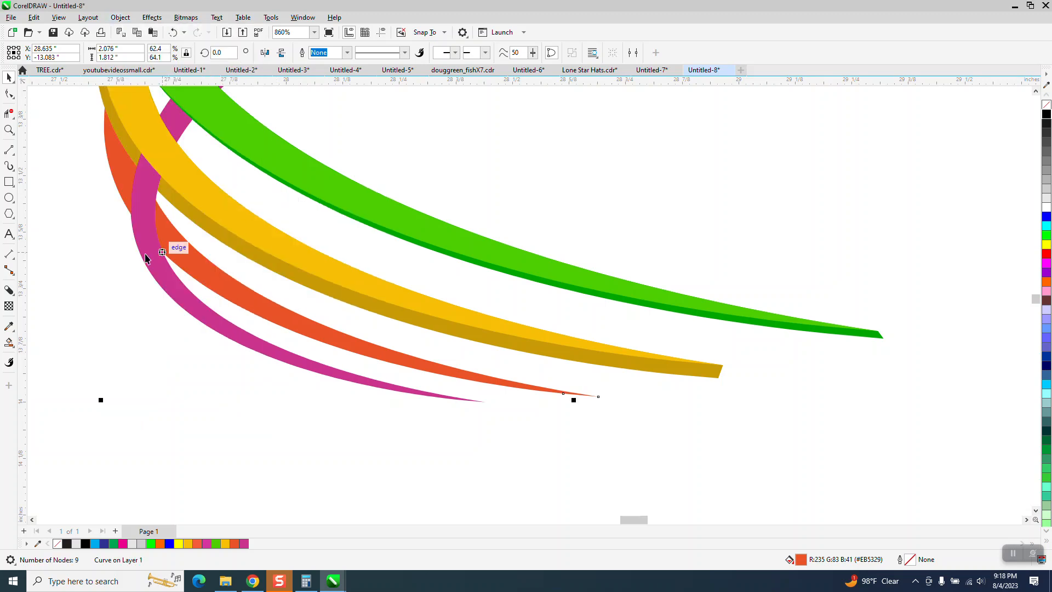
Send the magenta arrow to the back of the page, behind the orange arrow.
click(145, 241)
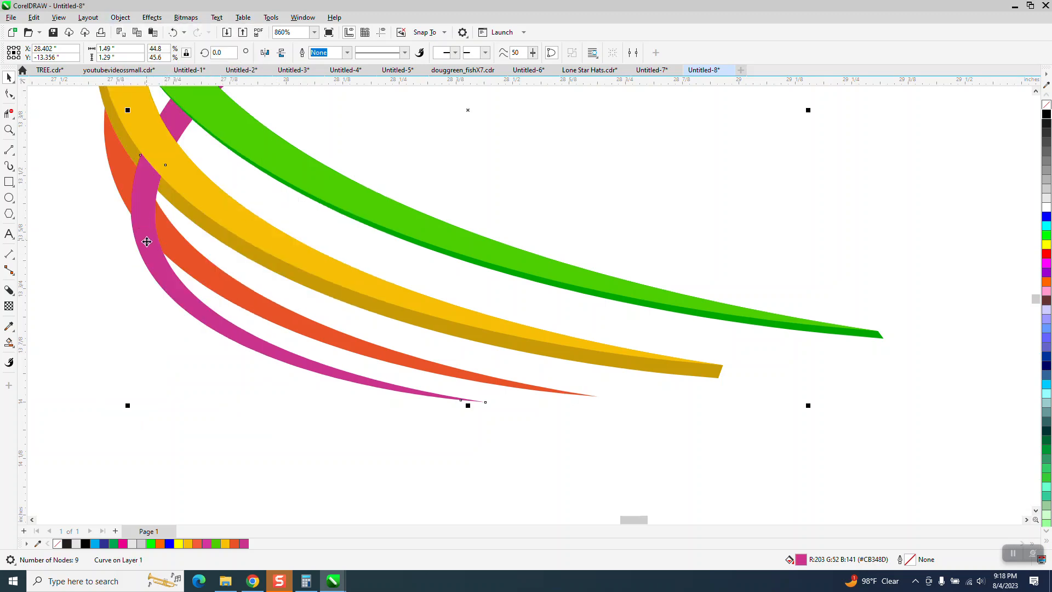
click(120, 18)
mouse_move(131, 193)
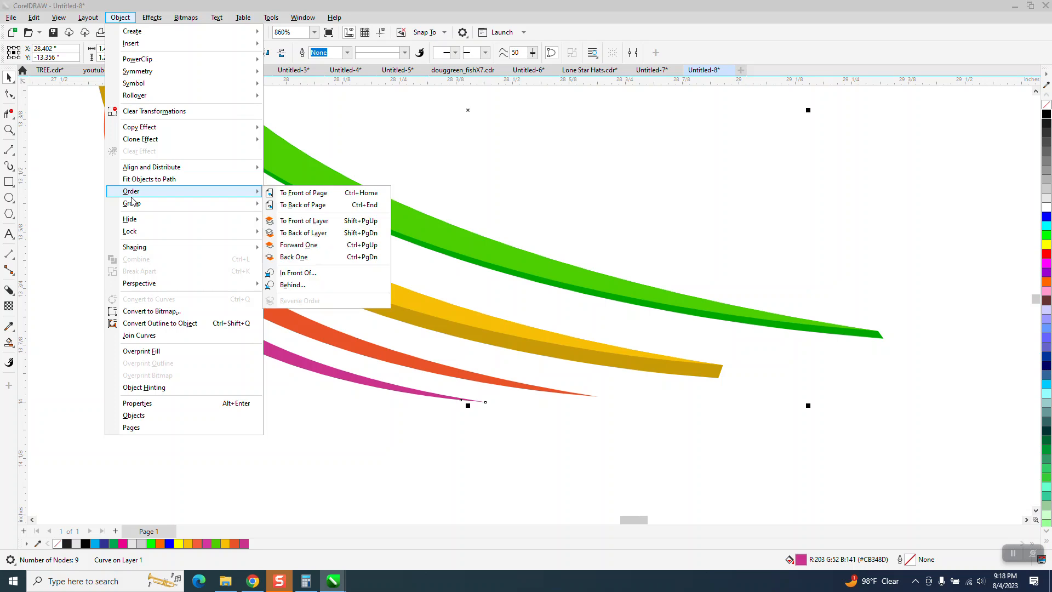
click(306, 209)
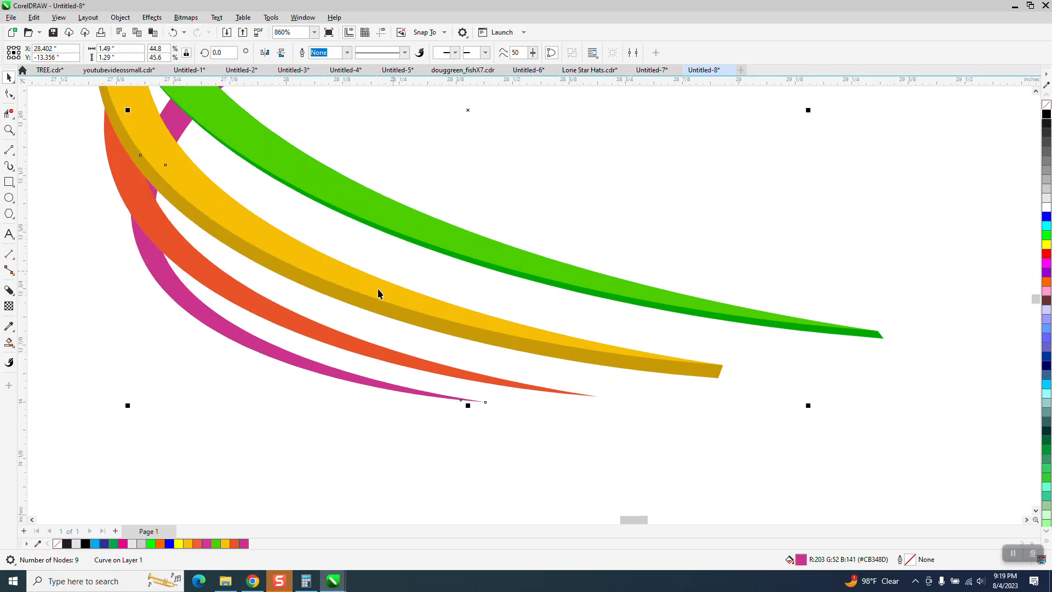
scroll(201, 225, down, 4)
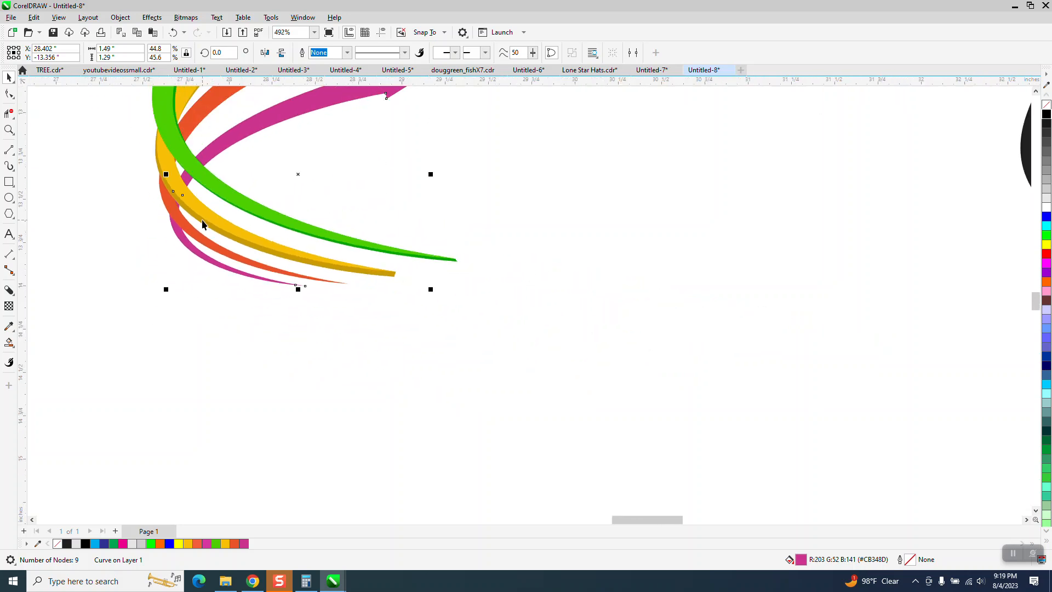
scroll(202, 229, down, 4)
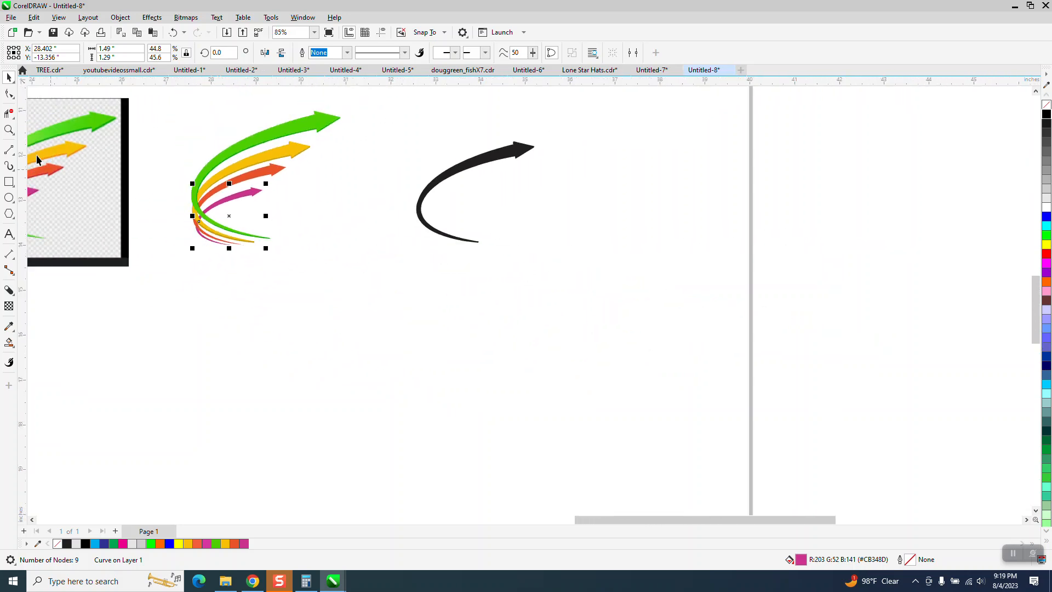
click(10, 130)
drag(254, 104, 357, 177)
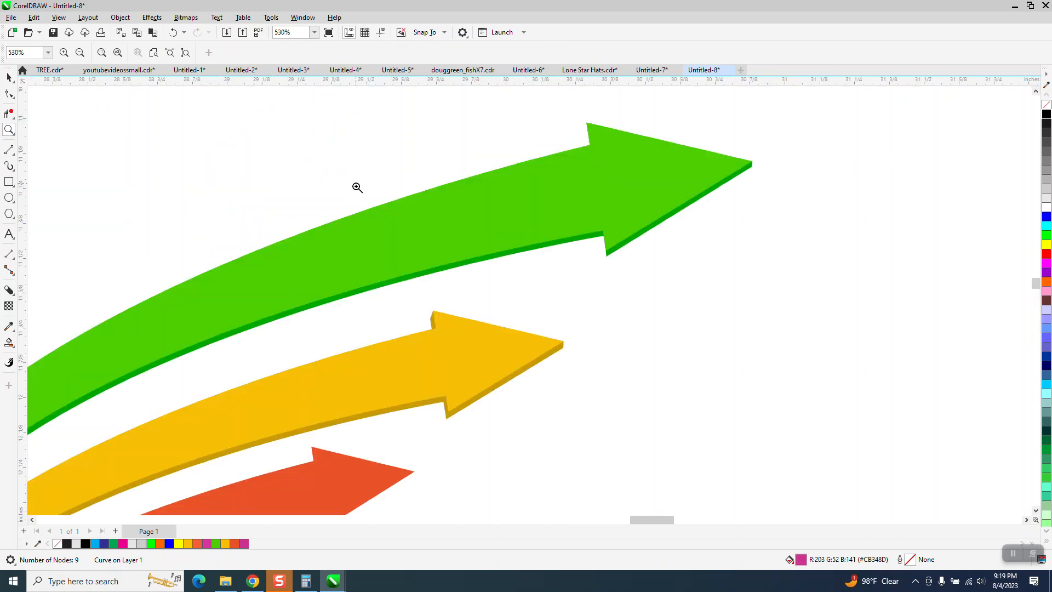